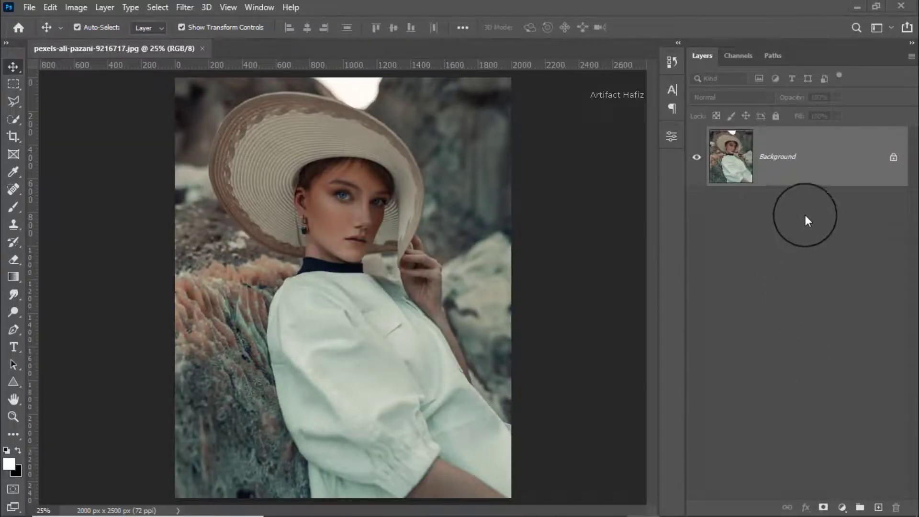
# - Add a Brightness/Contrast adjustment layer above the Background with Contrast 65
pyautogui.click(804, 156)
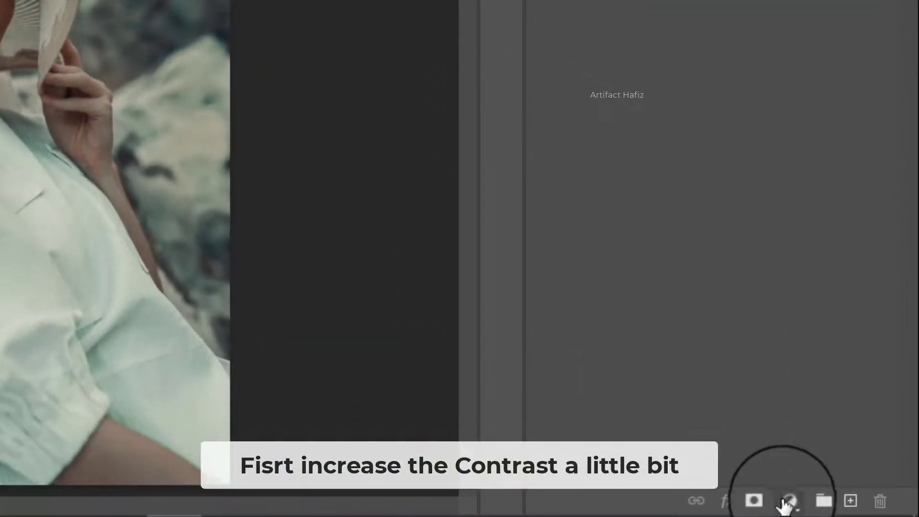
pyautogui.click(787, 501)
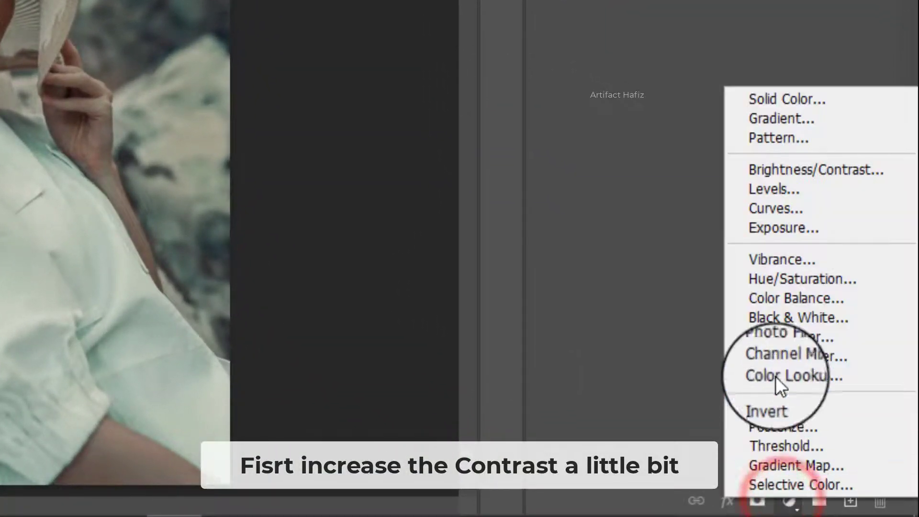
pyautogui.click(763, 168)
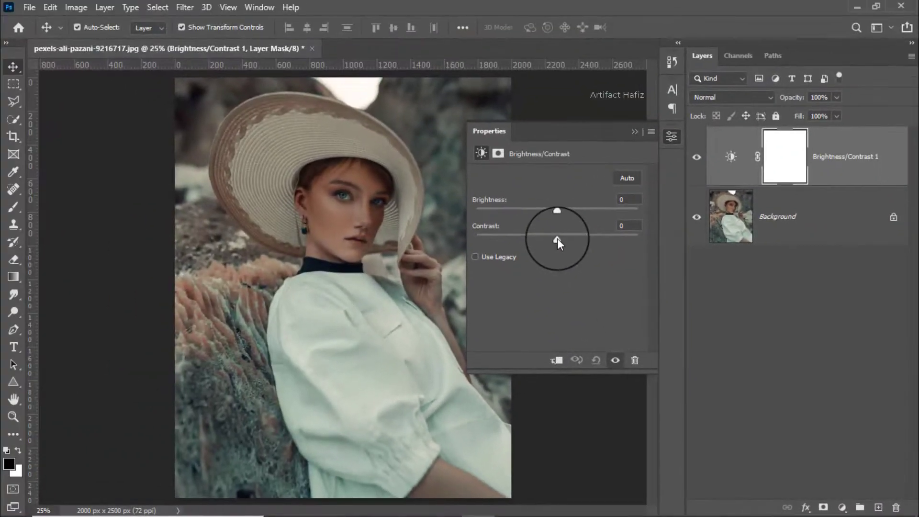
pyautogui.moveTo(557, 239); pyautogui.dragTo(609, 239)
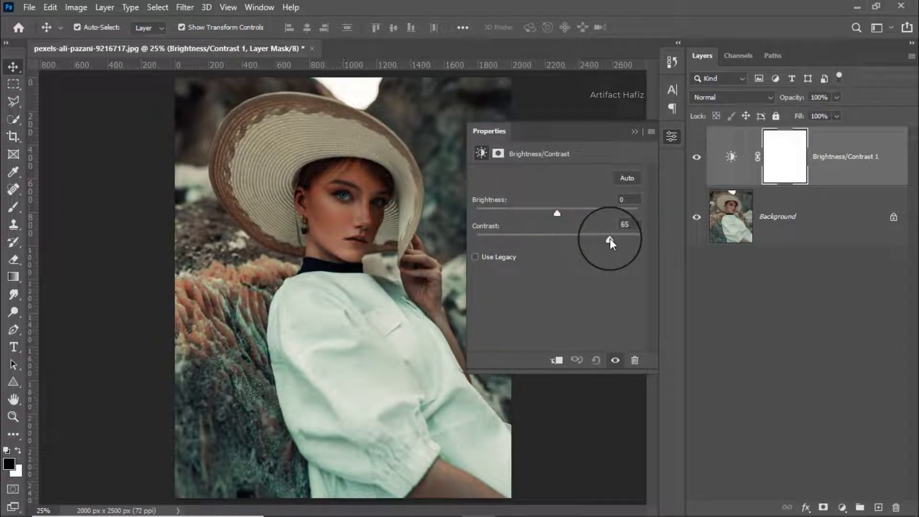
pyautogui.click(633, 133)
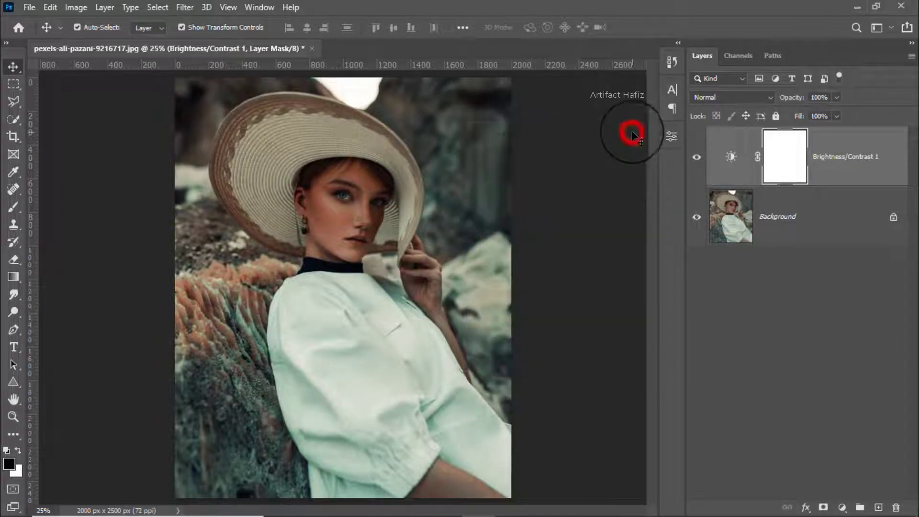
# - Set its blend mode to Luminosity and toggle it off and on to compare
pyautogui.click(724, 98)
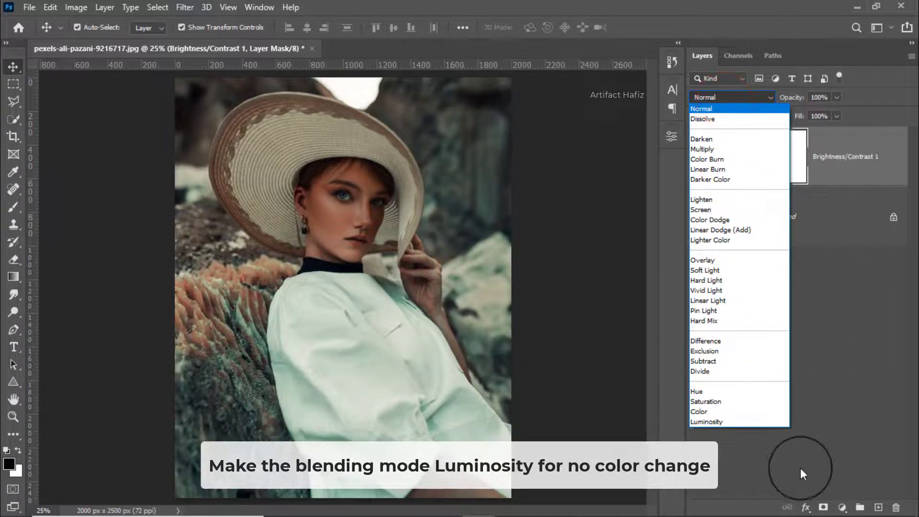
pyautogui.click(698, 421)
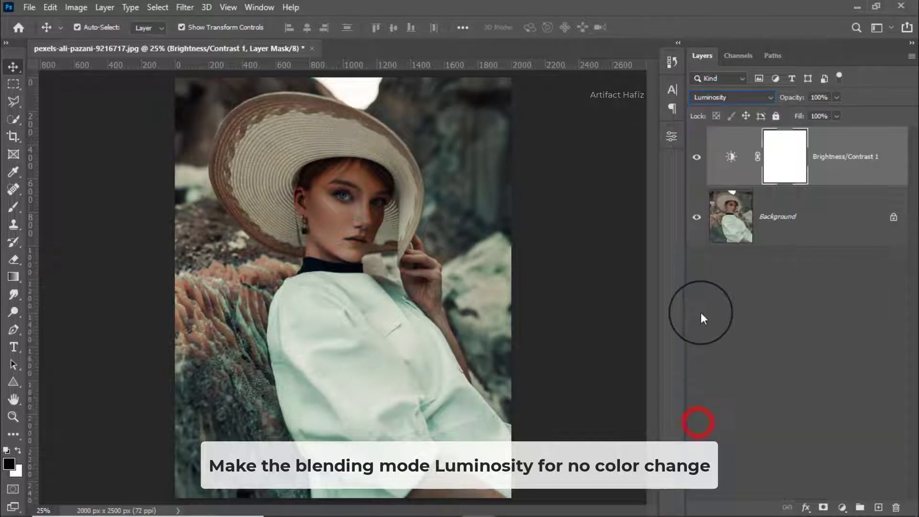
pyautogui.click(699, 158)
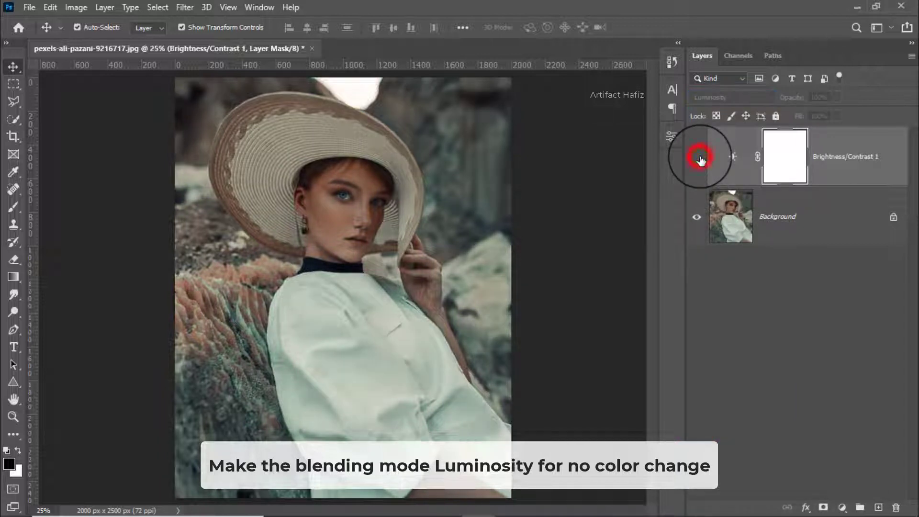
pyautogui.click(699, 158)
pyautogui.click(698, 158)
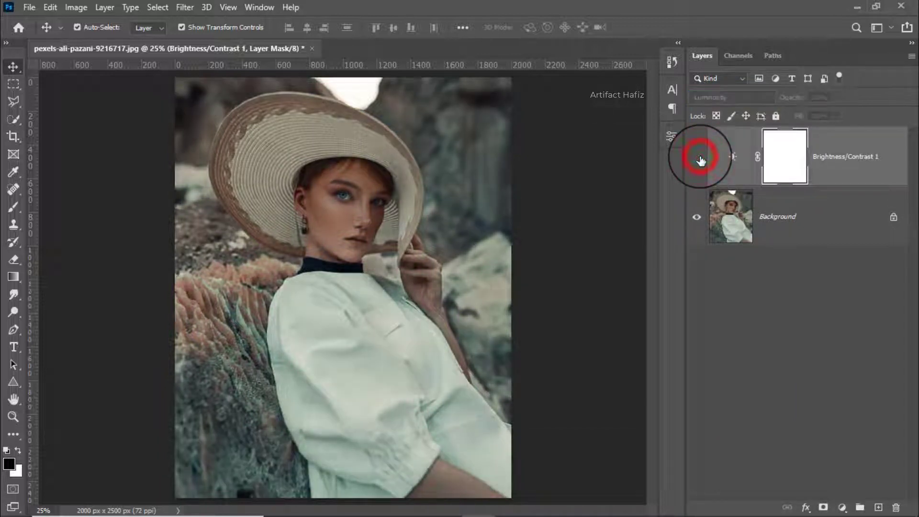
pyautogui.click(699, 158)
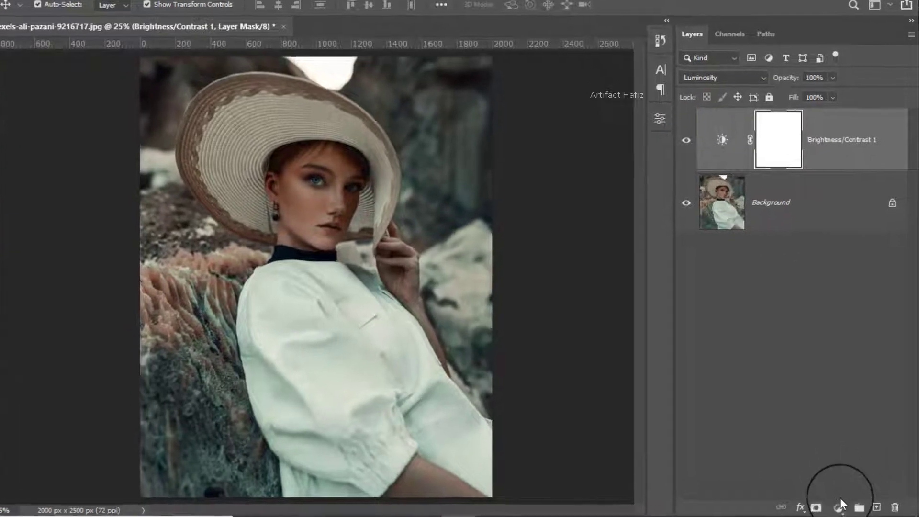
pyautogui.click(841, 507)
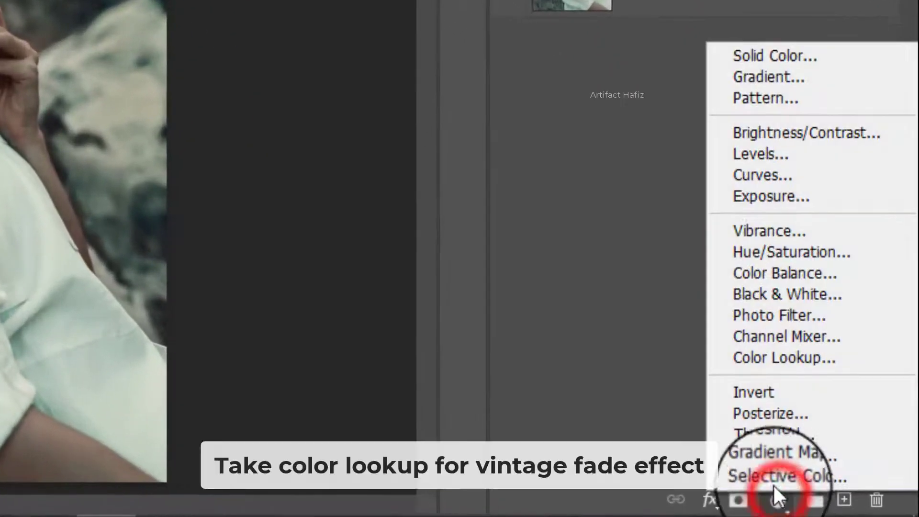
# - Add a Color Lookup layer using the Fuji F125 Kodak 2395 (by Adobe) 3DLUT preset
pyautogui.click(778, 359)
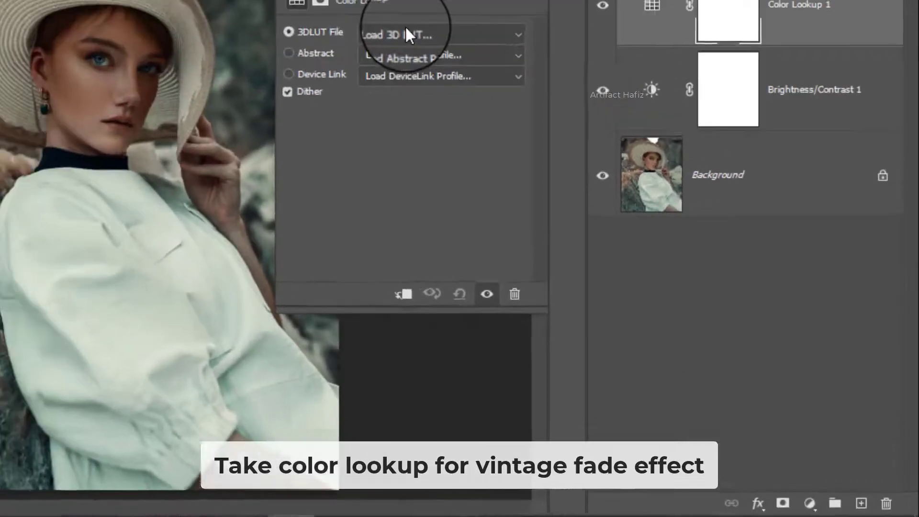
pyautogui.click(559, 176)
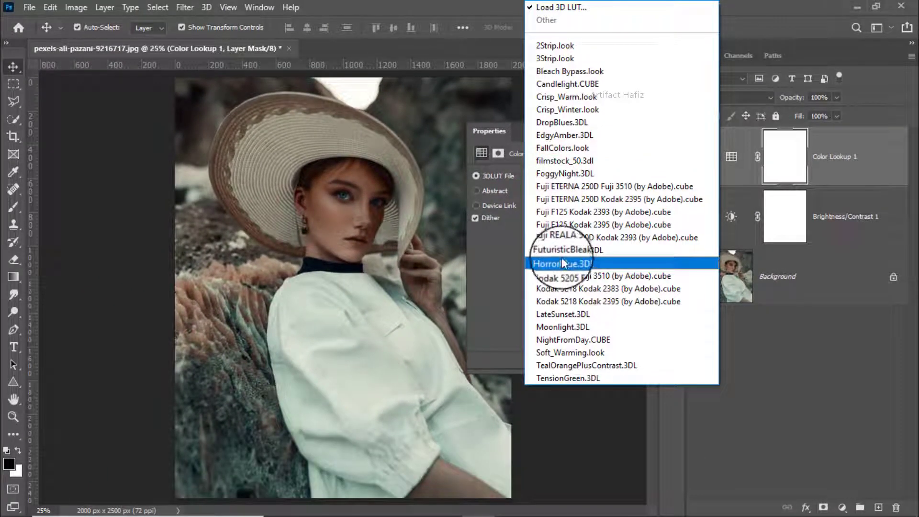
pyautogui.click(575, 225)
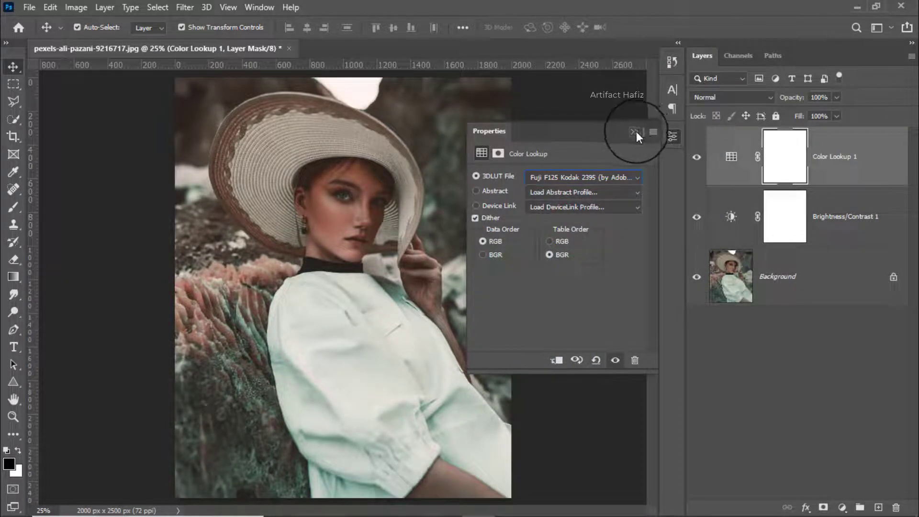
pyautogui.click(635, 131)
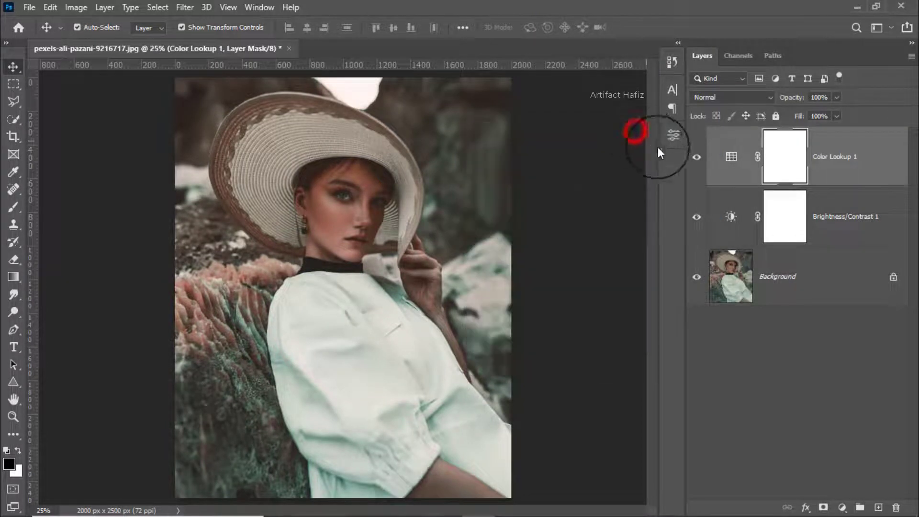
pyautogui.click(833, 167)
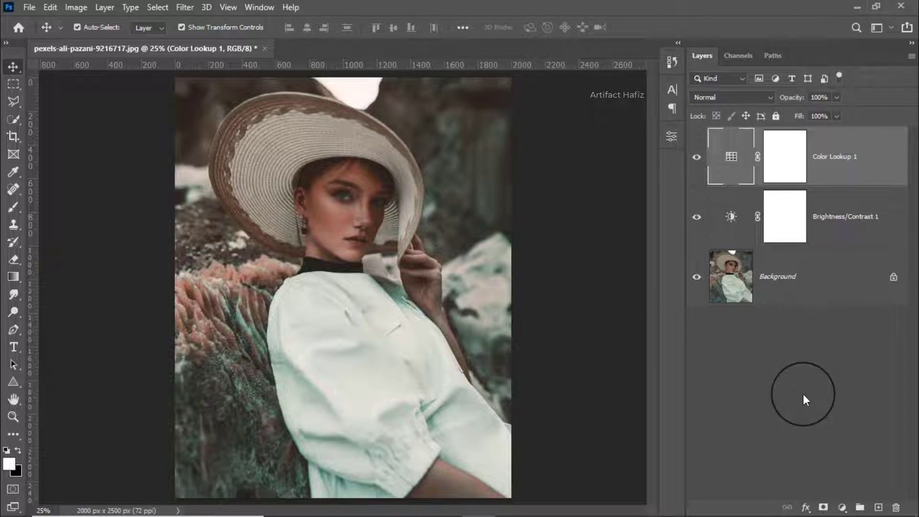
# - Reopen Brightness/Contrast 1 and set Brightness to 14, keeping Contrast at 65
pyautogui.doubleClick(731, 217)
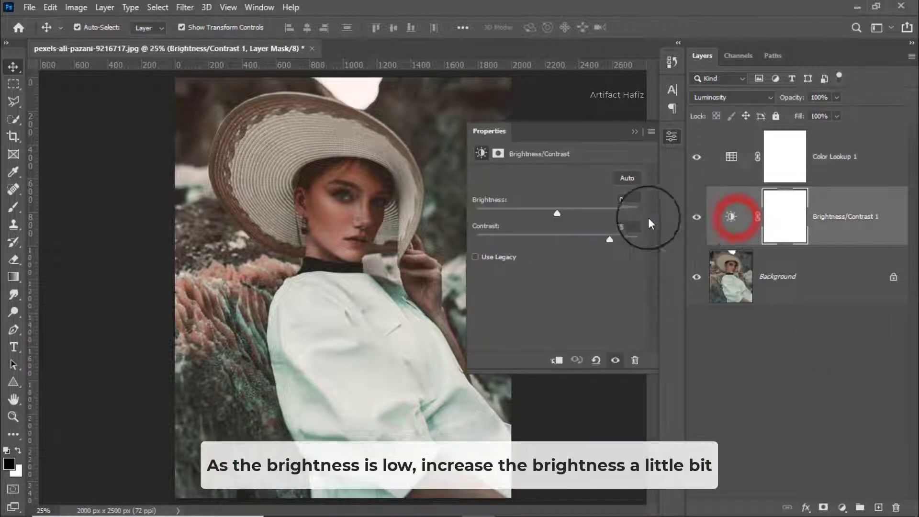
pyautogui.moveTo(556, 213); pyautogui.dragTo(564, 214)
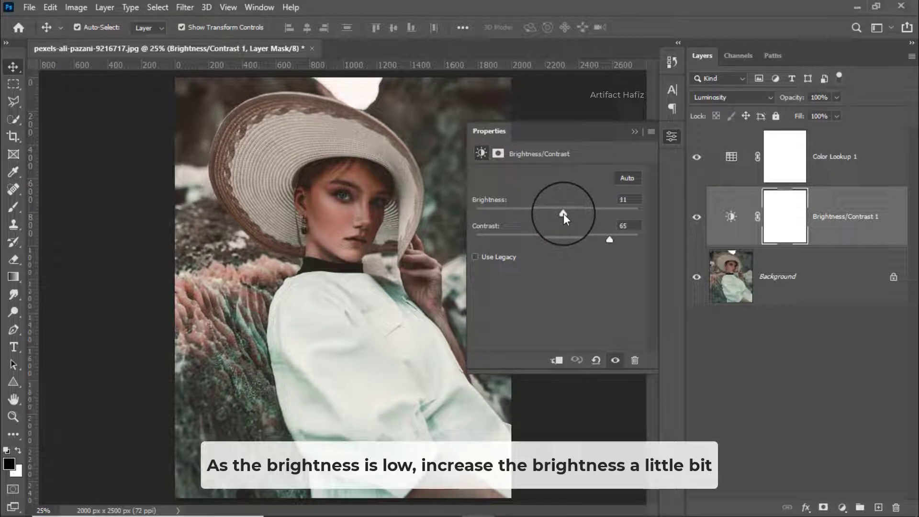
pyautogui.click(562, 210)
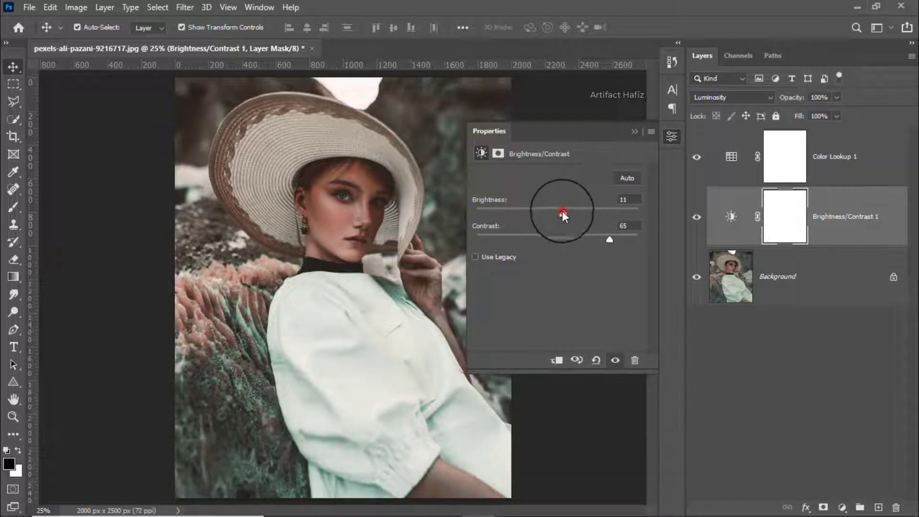
pyautogui.moveTo(562, 211); pyautogui.dragTo(565, 214)
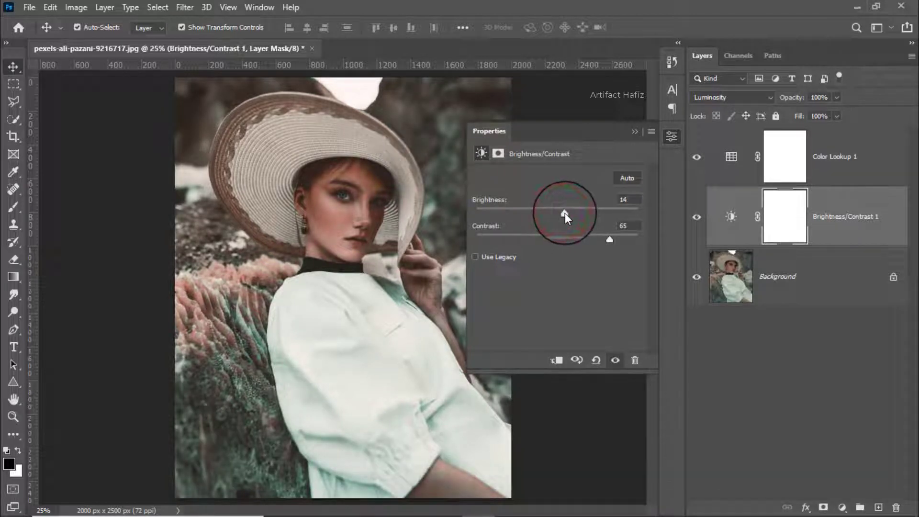
pyautogui.click(632, 131)
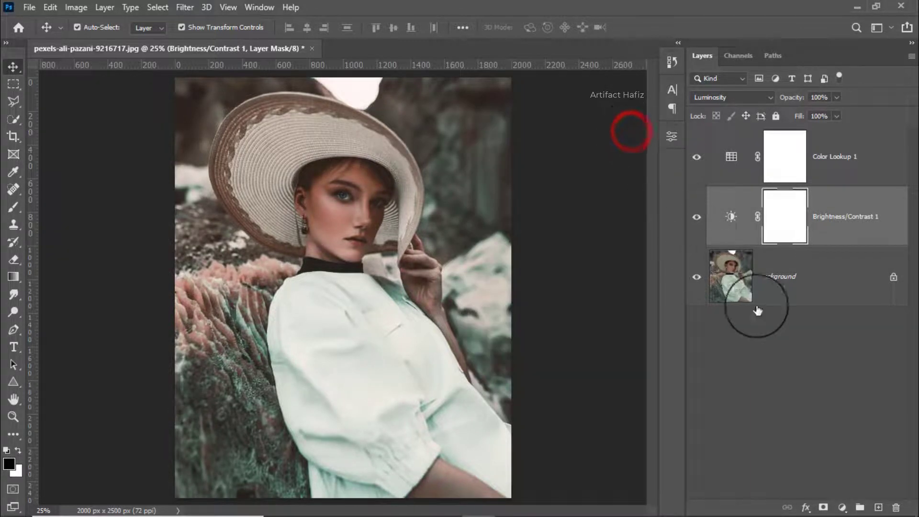
pyautogui.click(828, 168)
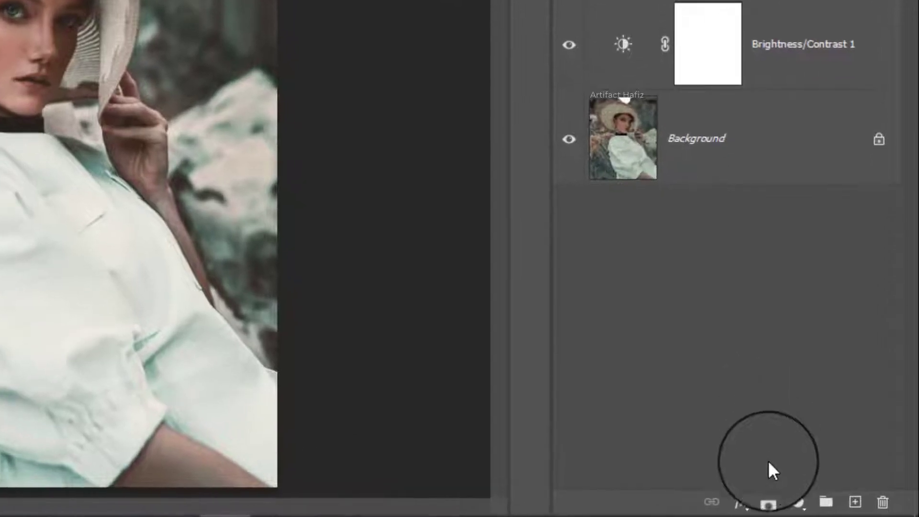
# - Add a Curves layer with a shadow anchor point and lifted highlights
pyautogui.click(797, 501)
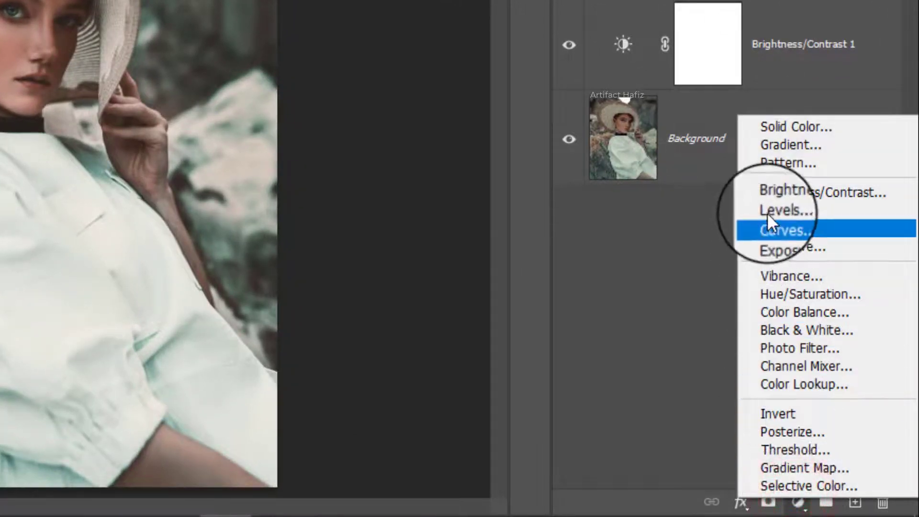
pyautogui.click(772, 229)
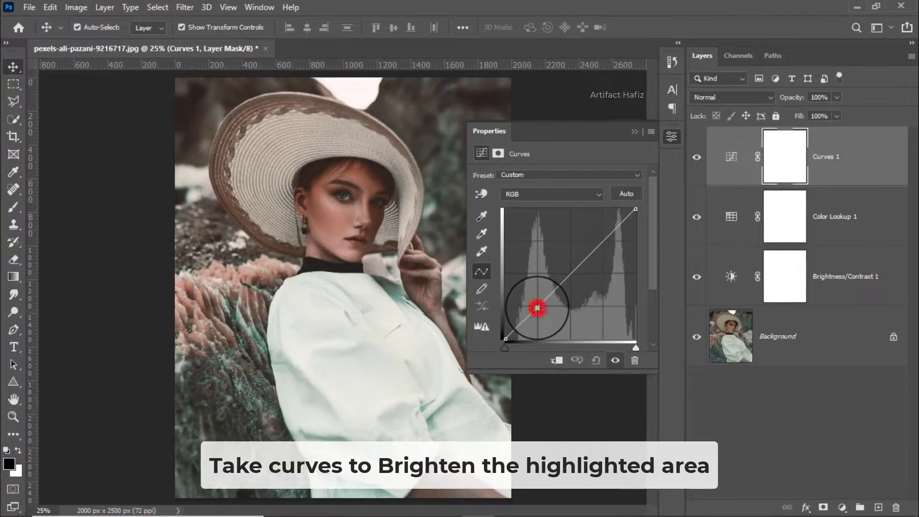
pyautogui.click(537, 309)
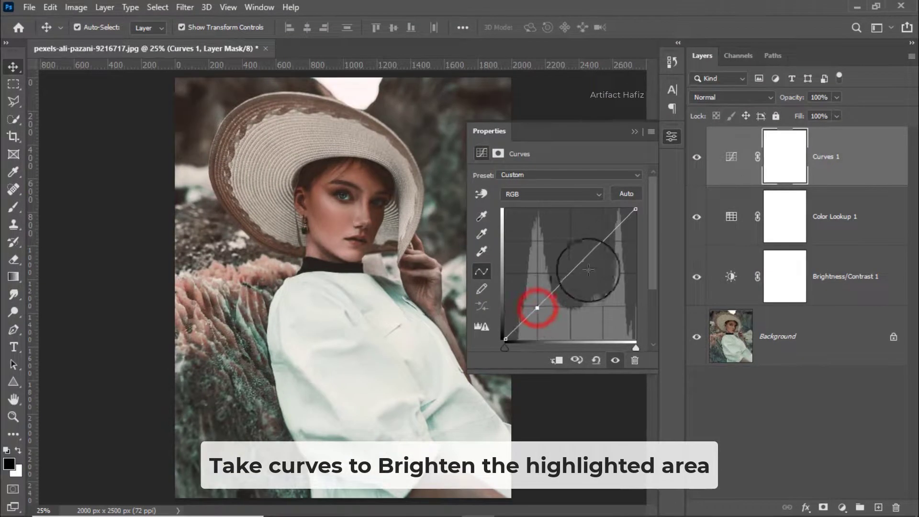
pyautogui.moveTo(606, 242); pyautogui.dragTo(602, 230)
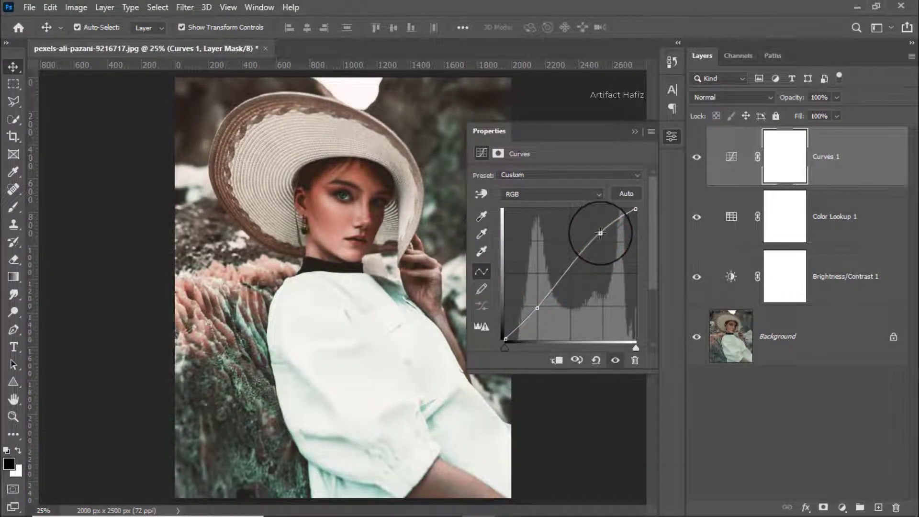
pyautogui.click(634, 132)
# - Set Curves 1 to Luminosity blend mode and compare it hidden and shown
pyautogui.click(712, 97)
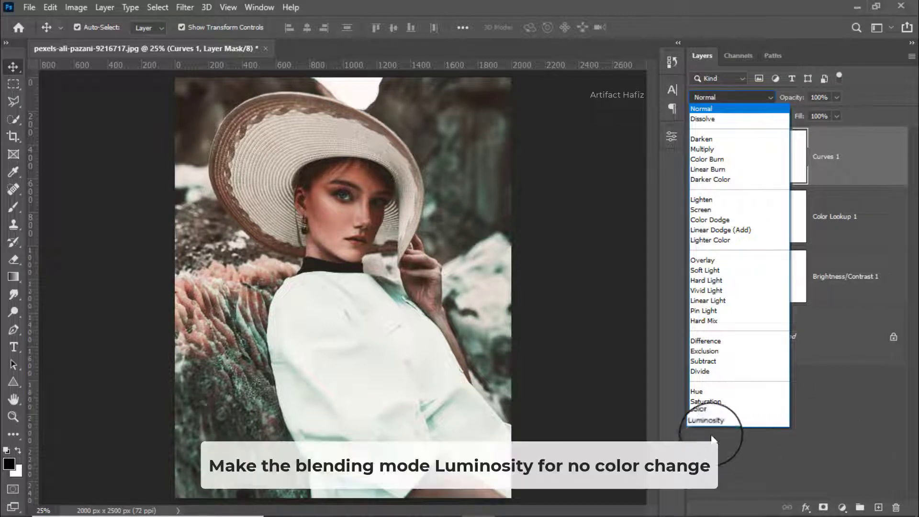
pyautogui.click(708, 422)
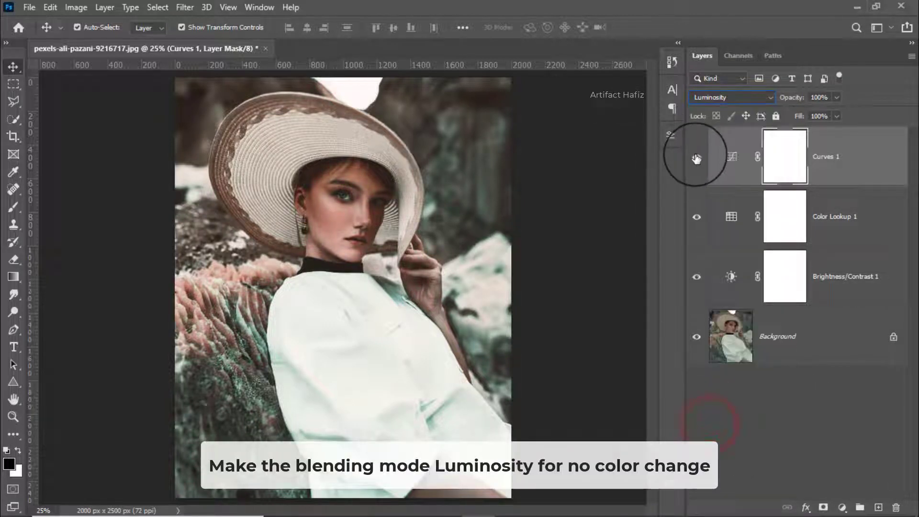
pyautogui.click(697, 157)
pyautogui.click(774, 148)
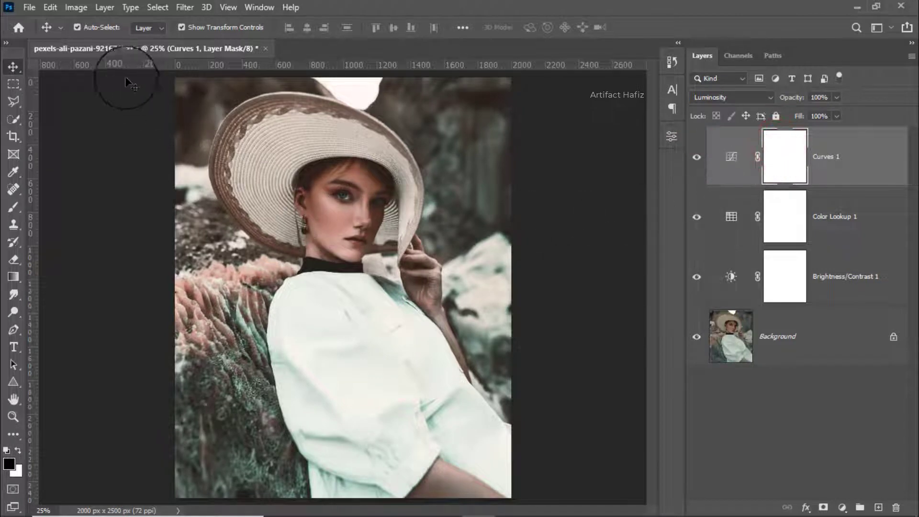
# - Set up a 700 px Soft Round brush with black as the foreground colour
pyautogui.click(79, 7)
pyautogui.moveTo(85, 22)
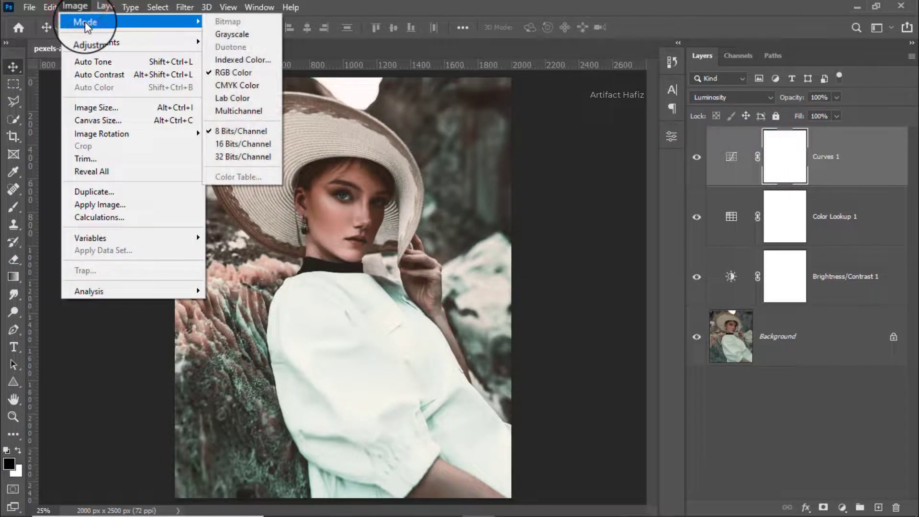
pyautogui.click(76, 7)
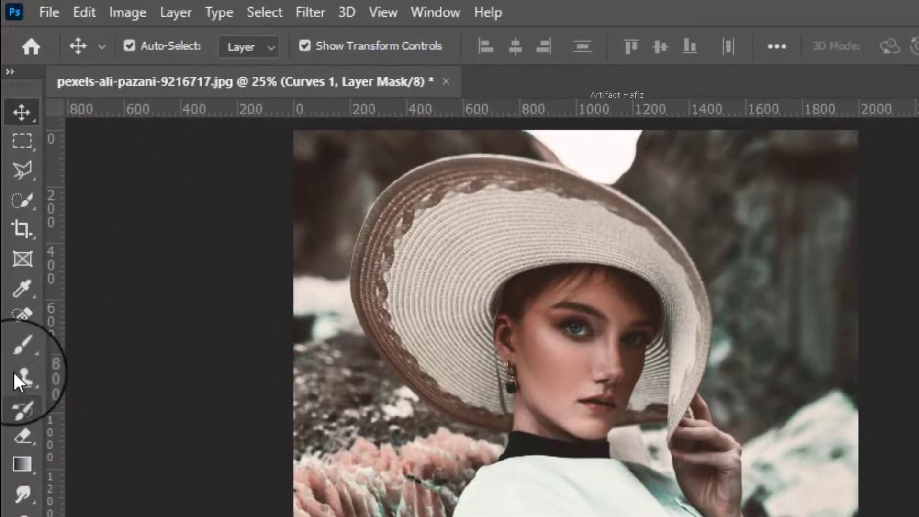
pyautogui.click(15, 350)
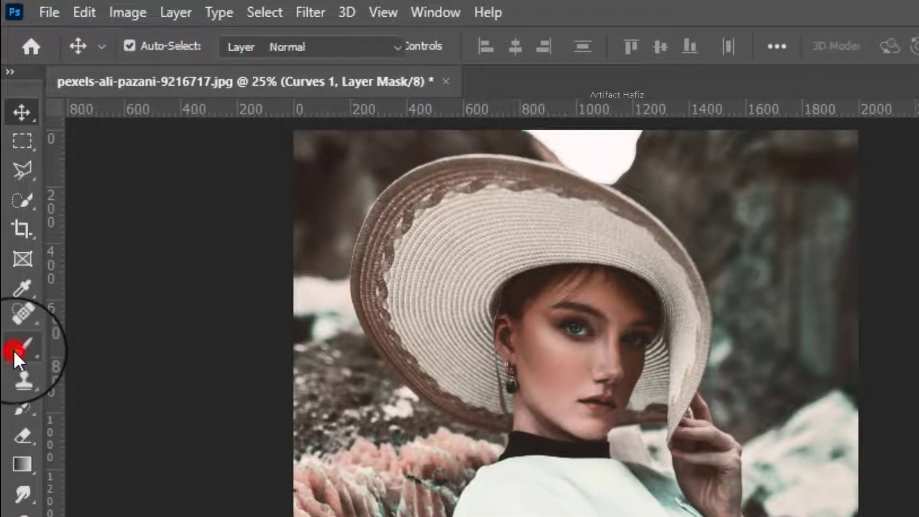
pyautogui.click(163, 46)
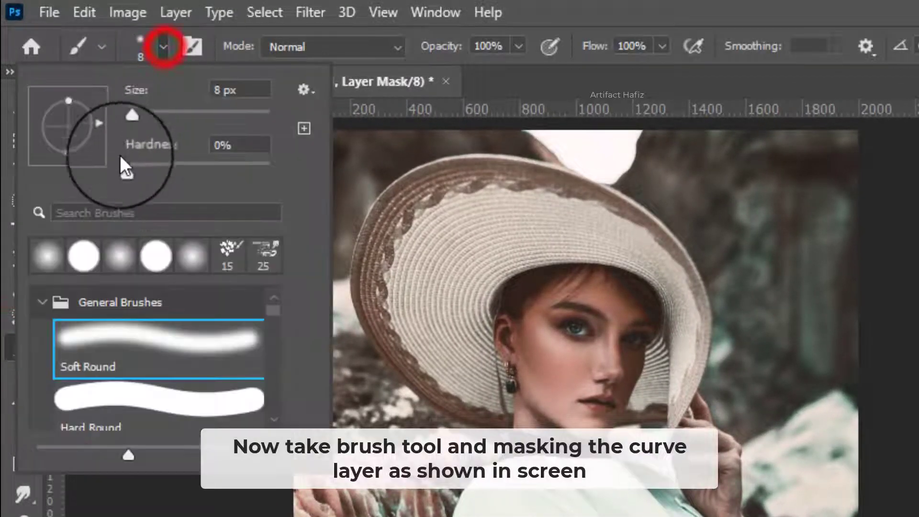
pyautogui.click(134, 341)
pyautogui.click(518, 46)
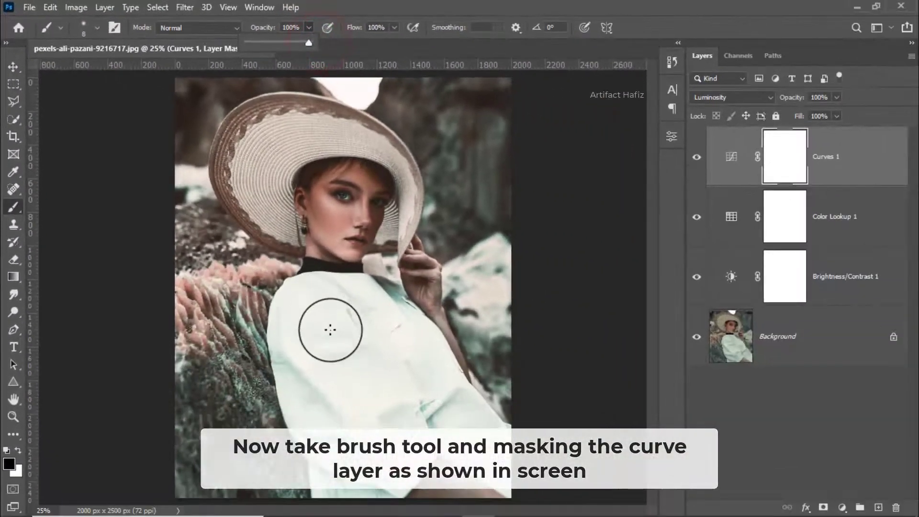
pyautogui.click(17, 451)
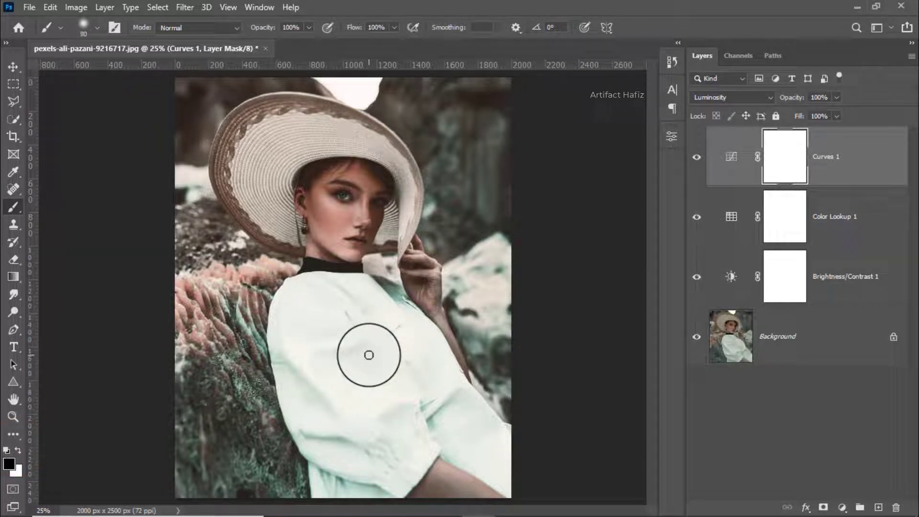
pyautogui.click(354, 349)
pyautogui.moveTo(333, 349)
pyautogui.mouseDown()
pyautogui.moveTo(326, 339)
pyautogui.moveTo(394, 456)
pyautogui.mouseUp()
# - Paint black over the white shirt and sleeve on the Curves 1 mask, then compare
pyautogui.moveTo(350, 346); pyautogui.dragTo(440, 425)
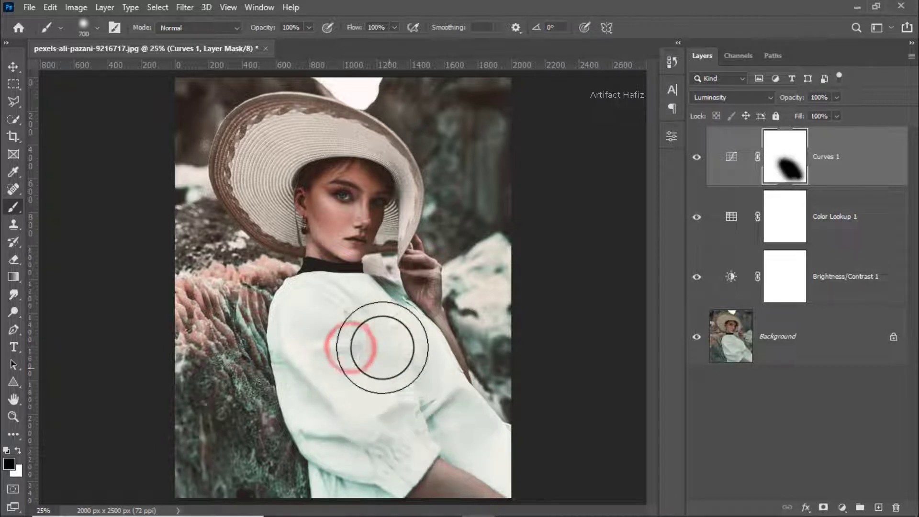
pyautogui.moveTo(380, 342); pyautogui.dragTo(482, 447)
pyautogui.moveTo(336, 390); pyautogui.dragTo(367, 476)
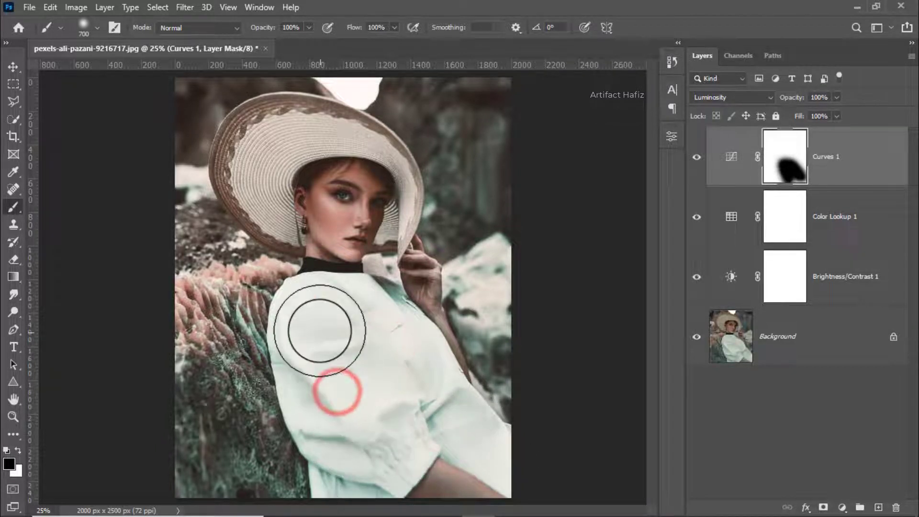
pyautogui.moveTo(319, 330)
pyautogui.mouseDown()
pyautogui.moveTo(379, 349)
pyautogui.moveTo(369, 369)
pyautogui.moveTo(329, 353)
pyautogui.moveTo(423, 450)
pyautogui.moveTo(402, 445)
pyautogui.moveTo(369, 389)
pyautogui.mouseUp()
pyautogui.moveTo(357, 428); pyautogui.dragTo(355, 369)
pyautogui.moveTo(327, 338); pyautogui.dragTo(338, 434)
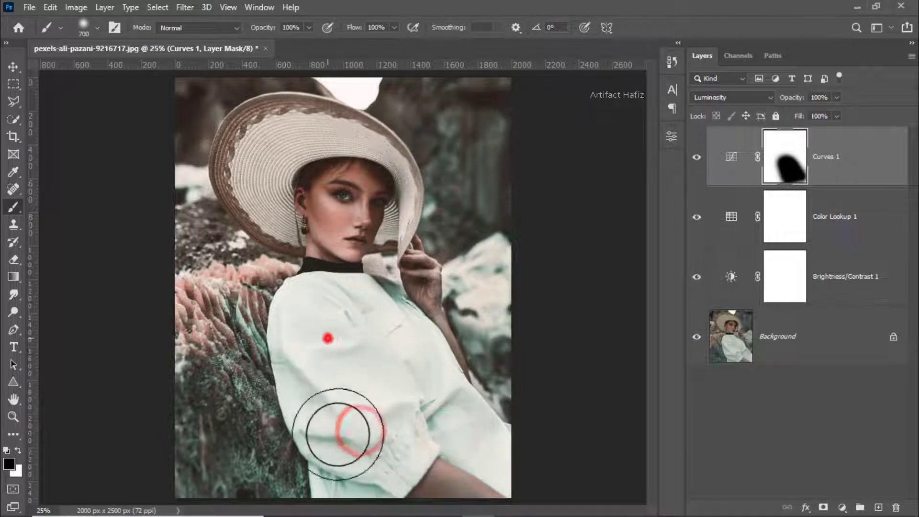
pyautogui.click(697, 157)
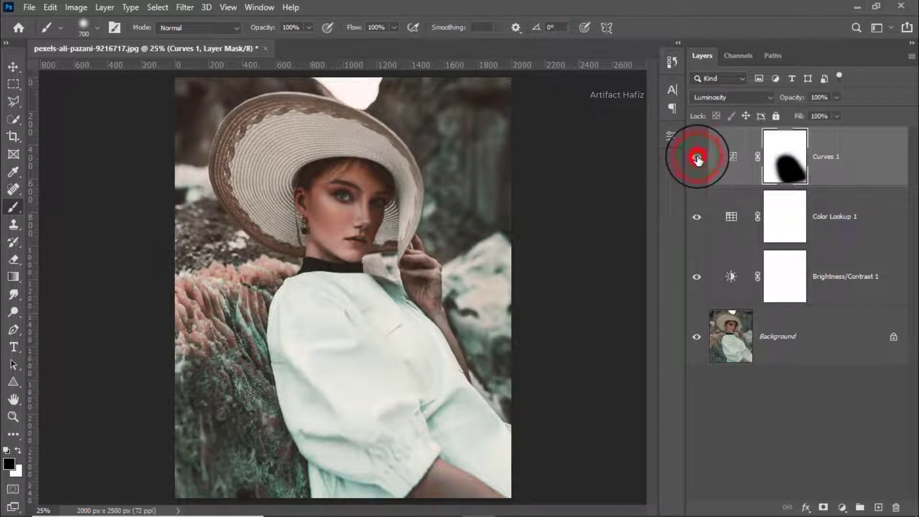
pyautogui.click(697, 158)
pyautogui.click(697, 158)
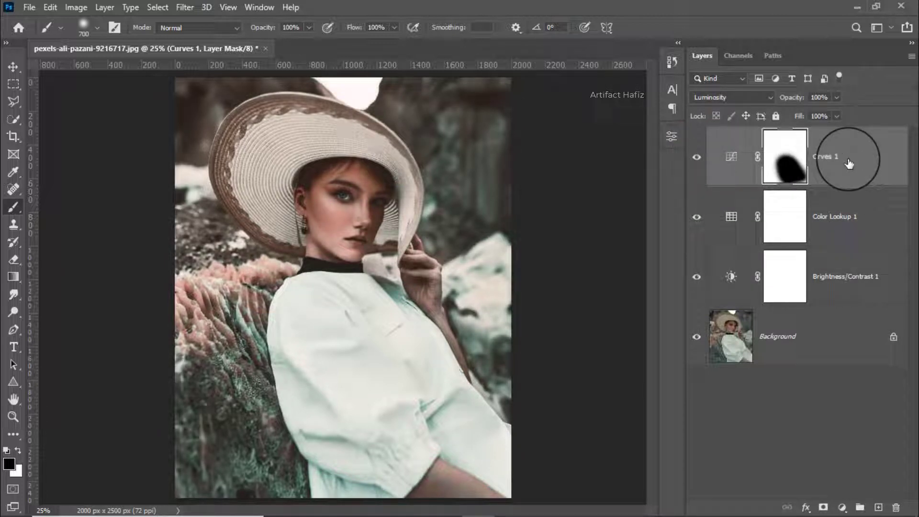
pyautogui.click(849, 162)
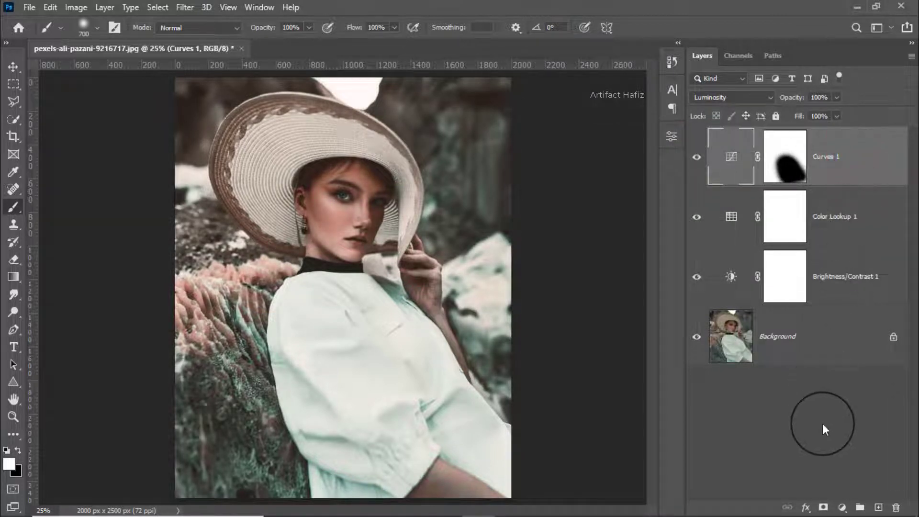
# - Add a Levels 1 adjustment with the black input raised to about 11
pyautogui.click(845, 507)
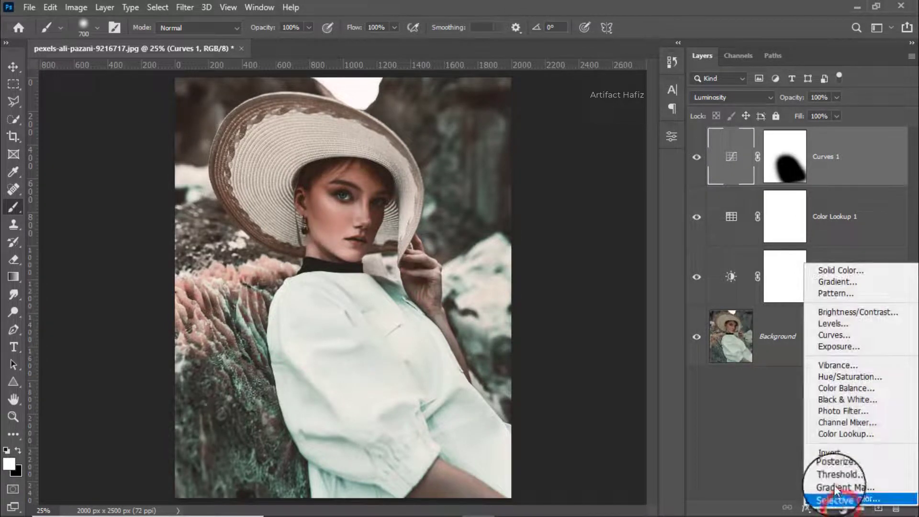
pyautogui.click(845, 325)
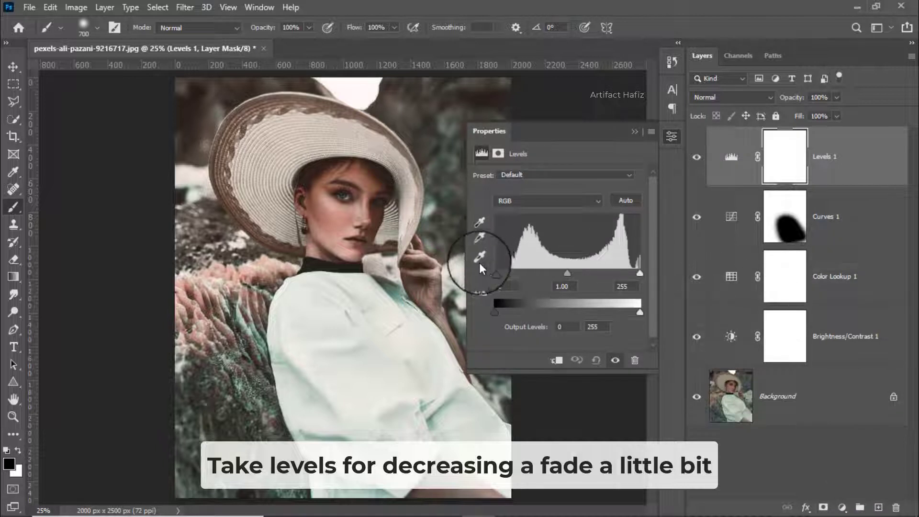
pyautogui.moveTo(495, 274); pyautogui.dragTo(501, 276)
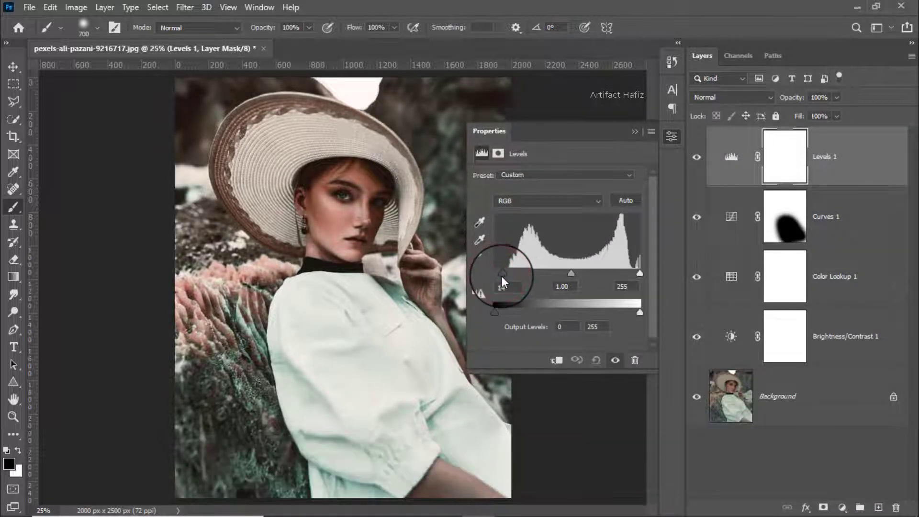
pyautogui.click(638, 134)
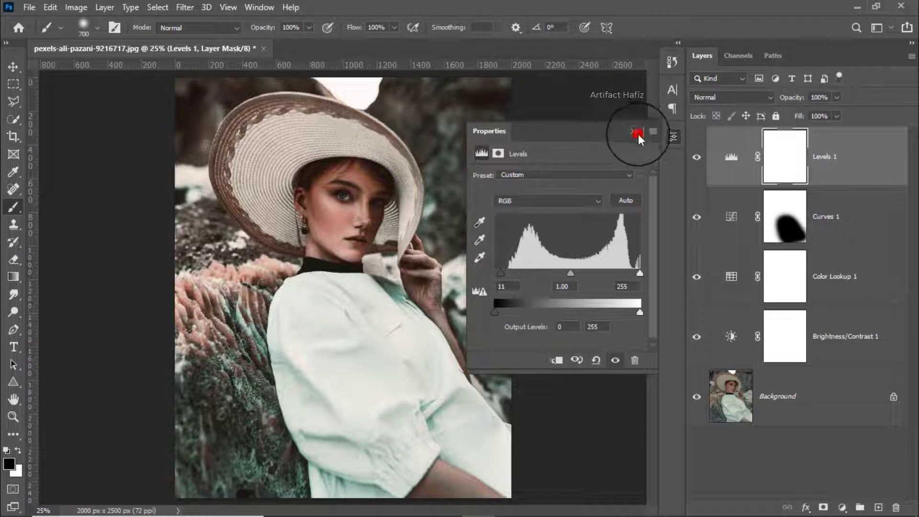
pyautogui.click(833, 163)
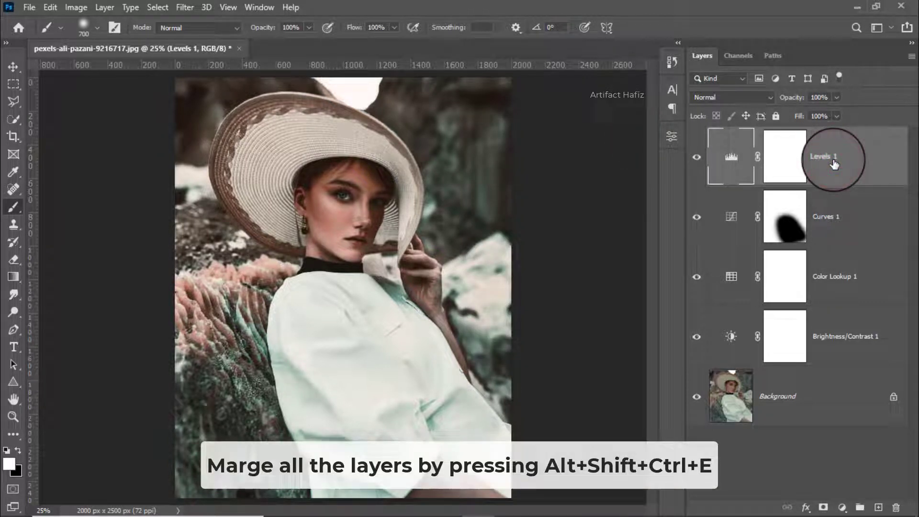
# - Stamp all visible layers into Layer 1, convert it for Smart Filters, and open Camera Raw Filter
pyautogui.hotkey('ctrl', 'alt', 'shift', 'e')
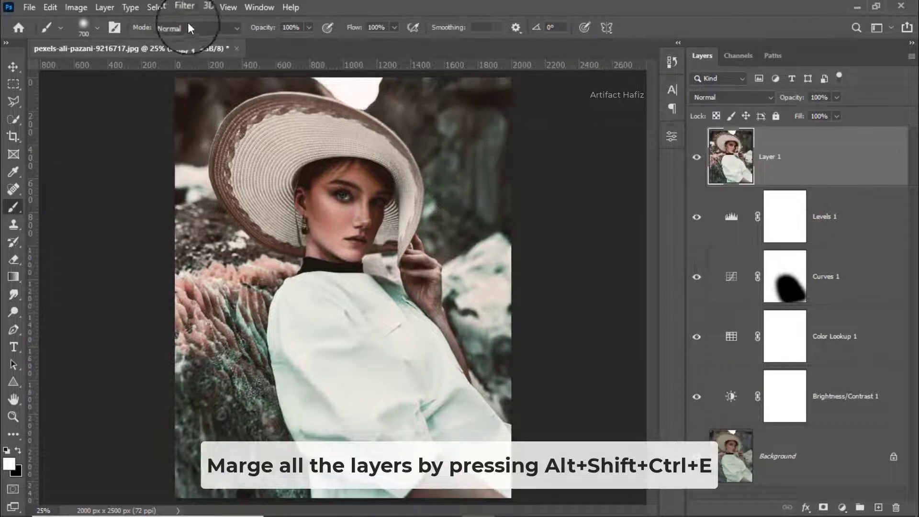
pyautogui.click(180, 7)
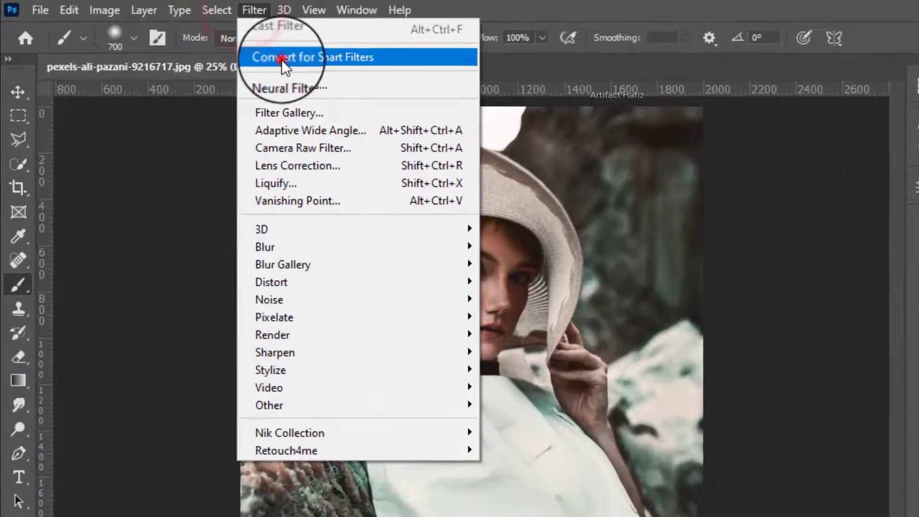
pyautogui.click(196, 42)
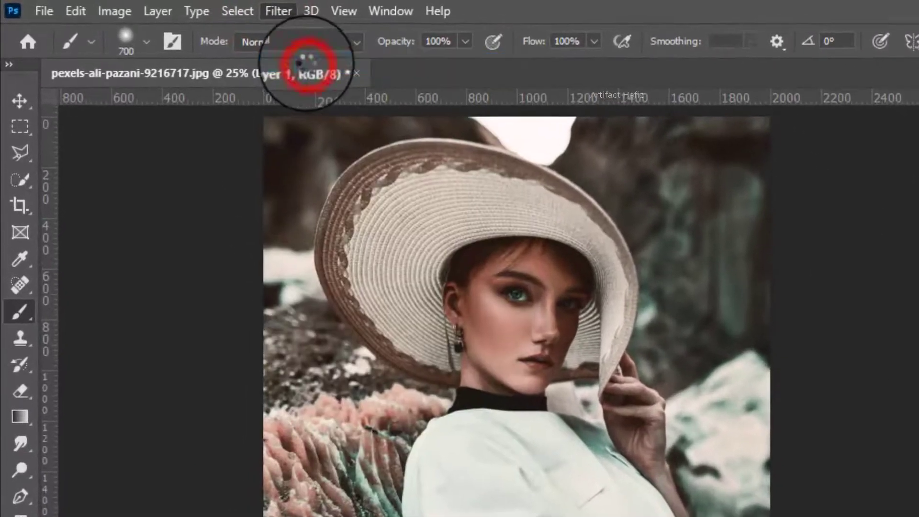
pyautogui.click(277, 8)
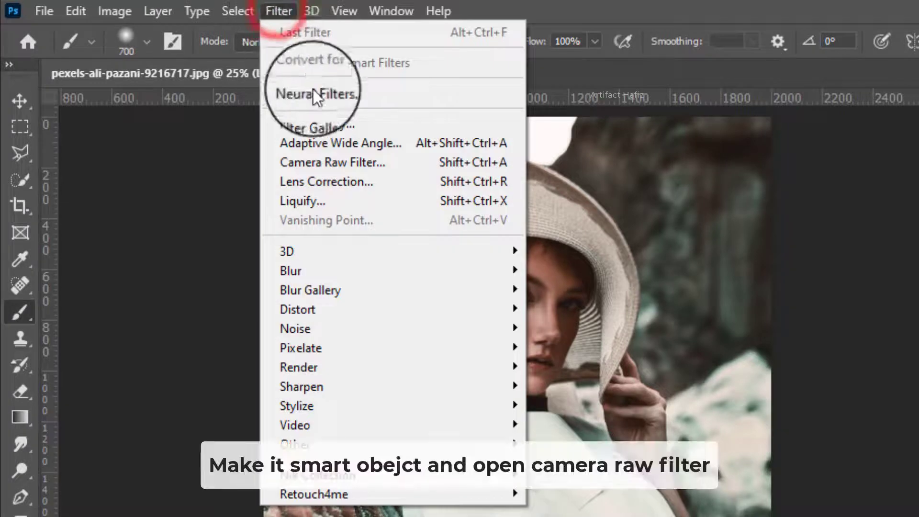
pyautogui.click(367, 159)
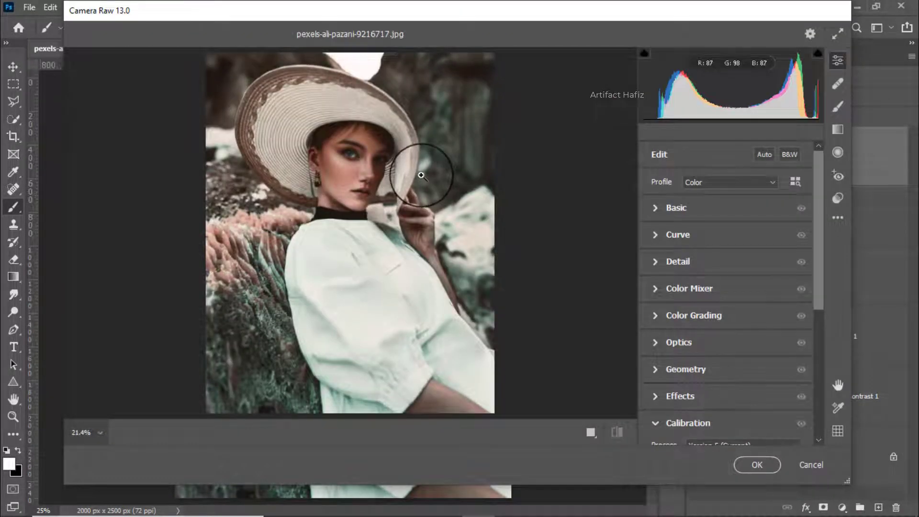
pyautogui.moveTo(417, 177); pyautogui.dragTo(447, 178)
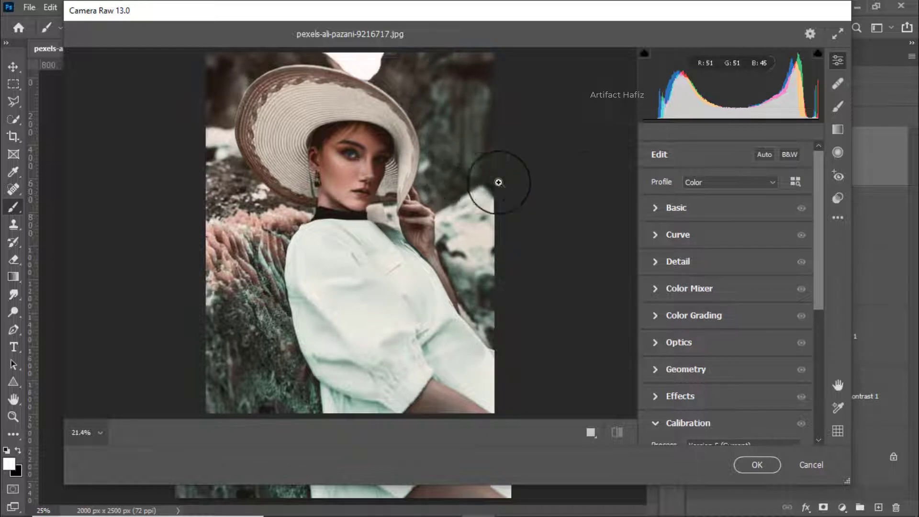
# - In Basic, raise exposure, pull highlights to -35, and set Whites +32, Shadows +45, Blacks +31
pyautogui.click(655, 209)
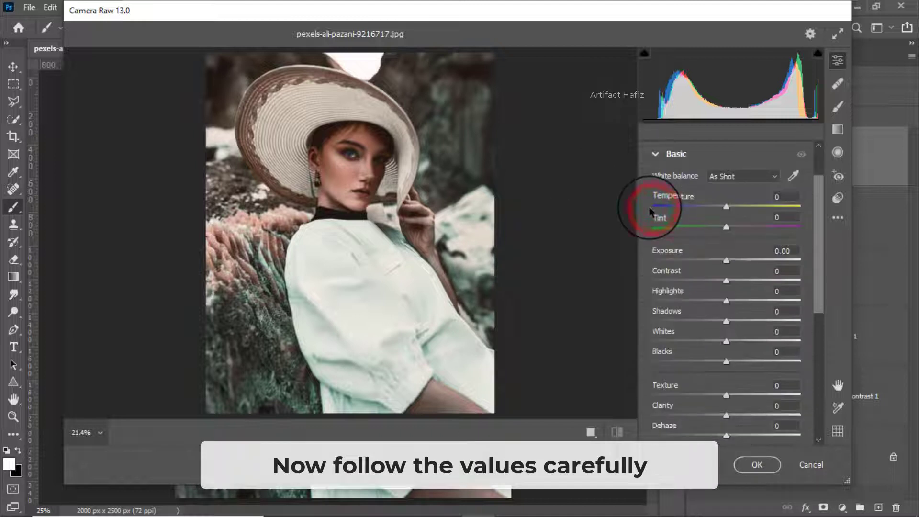
pyautogui.moveTo(726, 260); pyautogui.dragTo(737, 260)
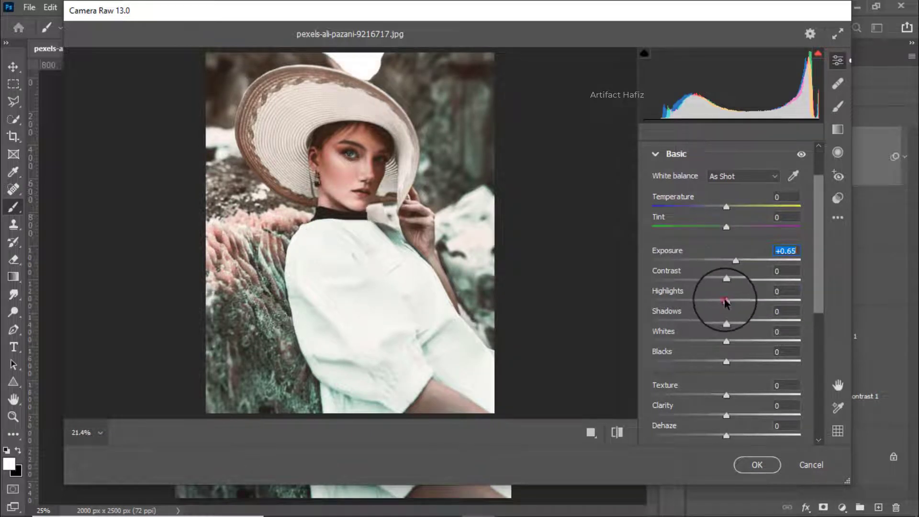
pyautogui.moveTo(725, 301); pyautogui.dragTo(637, 312)
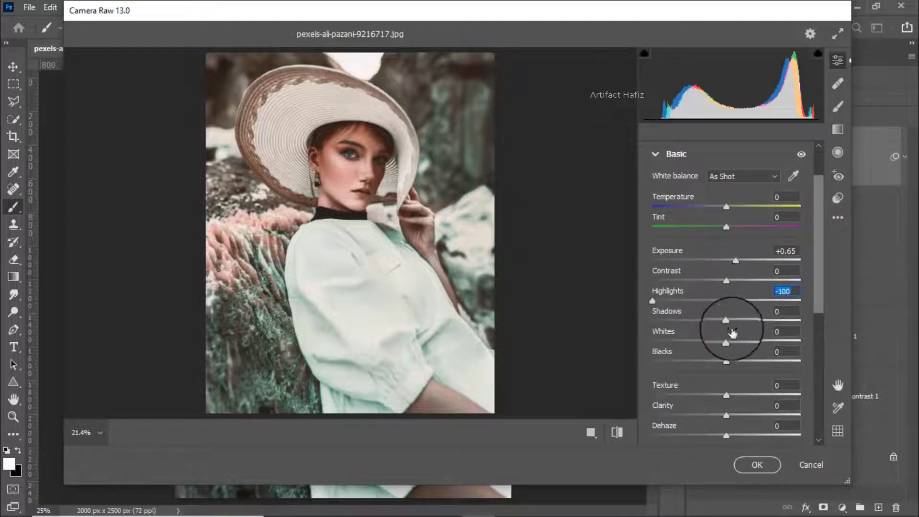
pyautogui.click(725, 342)
pyautogui.moveTo(734, 343); pyautogui.dragTo(750, 343)
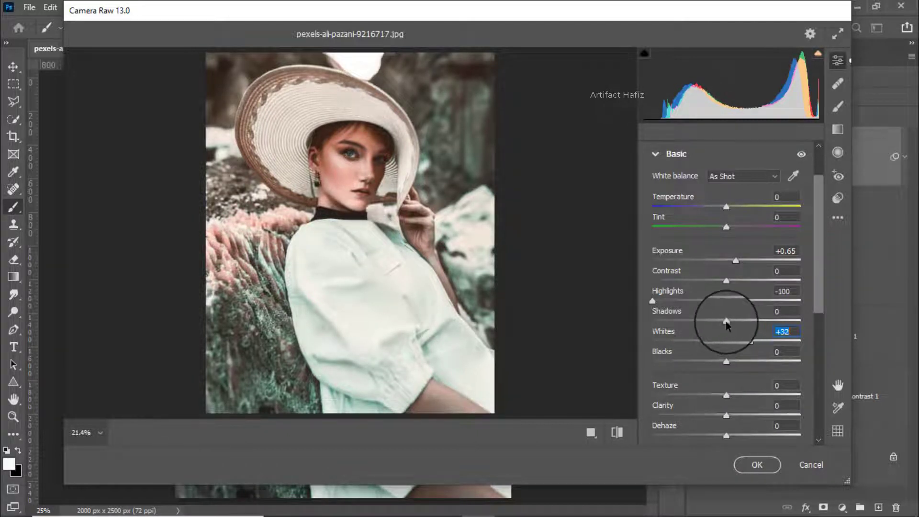
pyautogui.moveTo(725, 320); pyautogui.dragTo(761, 326)
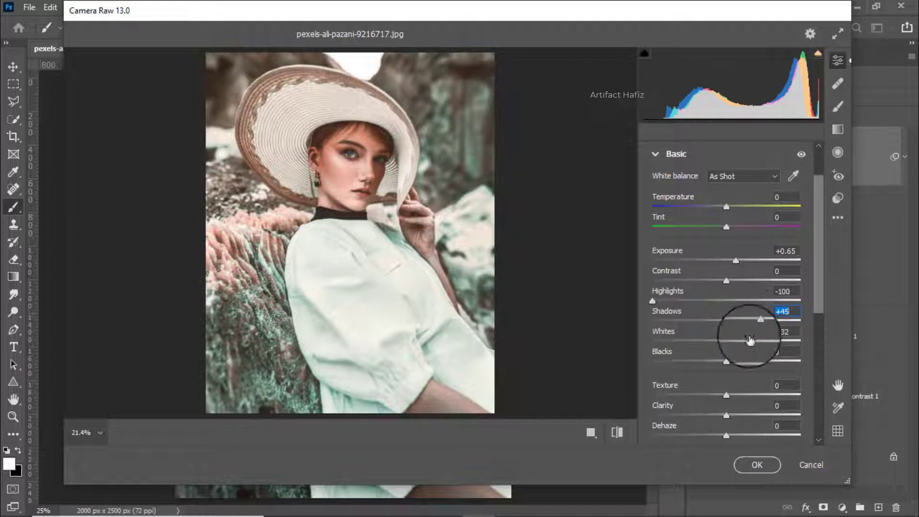
pyautogui.moveTo(726, 362); pyautogui.dragTo(750, 364)
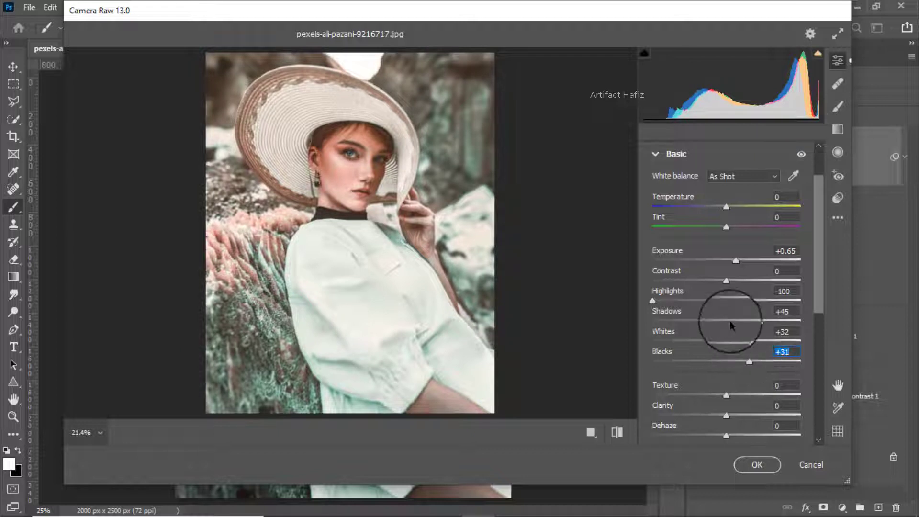
# - Add Texture +22 and Vibrance +12 in the Basic panel
pyautogui.scroll(-2, 746, 314)
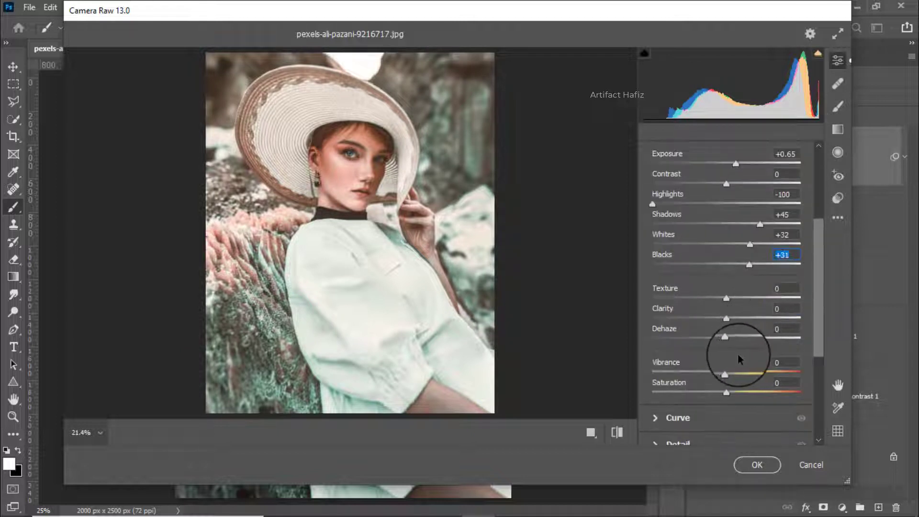
pyautogui.moveTo(725, 299)
pyautogui.mouseDown()
pyautogui.moveTo(752, 299)
pyautogui.moveTo(741, 297)
pyautogui.moveTo(751, 319)
pyautogui.moveTo(728, 318)
pyautogui.moveTo(727, 337)
pyautogui.mouseUp()
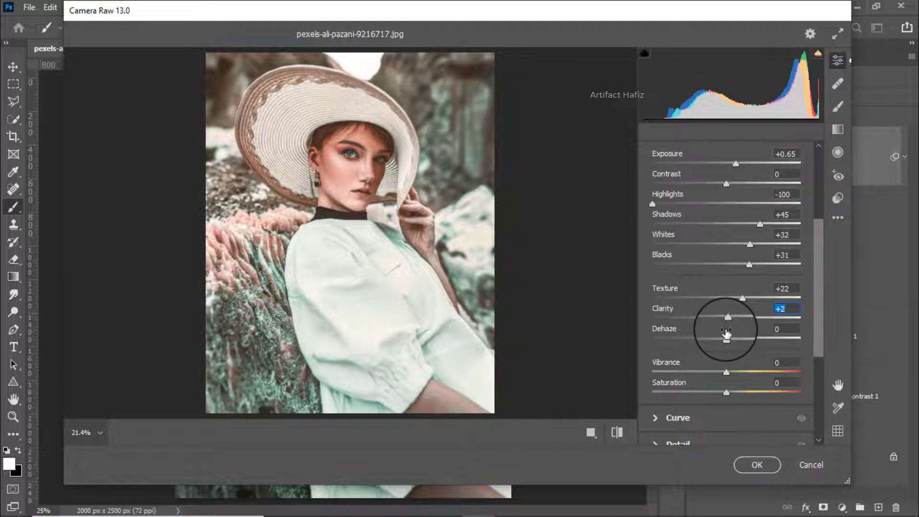
pyautogui.scroll(-3, 726, 334)
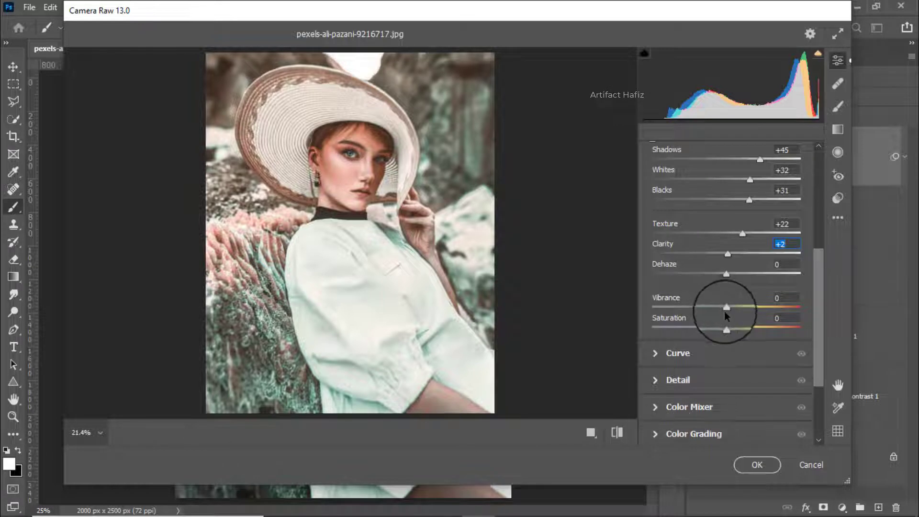
pyautogui.moveTo(751, 309)
pyautogui.mouseDown()
pyautogui.moveTo(788, 314)
pyautogui.moveTo(731, 328)
pyautogui.mouseUp()
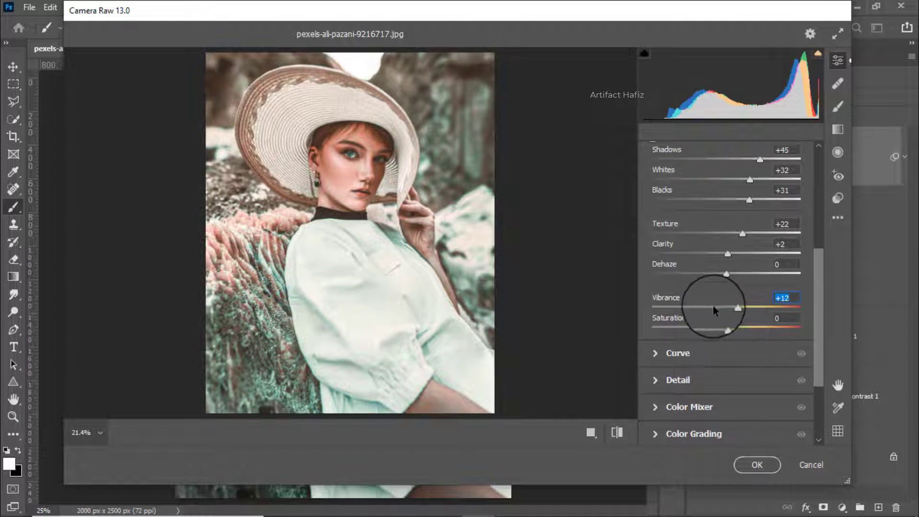
pyautogui.scroll(-2, 713, 306)
# - Pull the Blue channel tone curve down through the darker tones
pyautogui.click(679, 289)
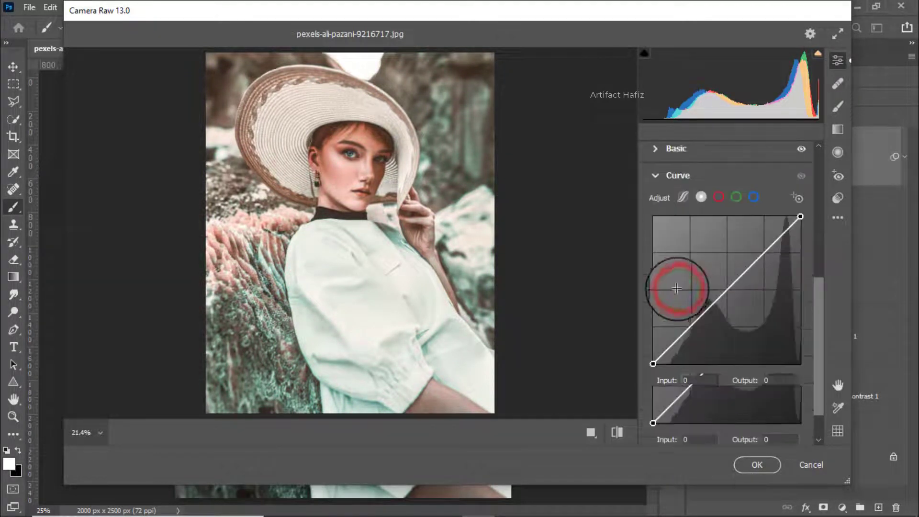
pyautogui.click(750, 195)
pyautogui.click(724, 291)
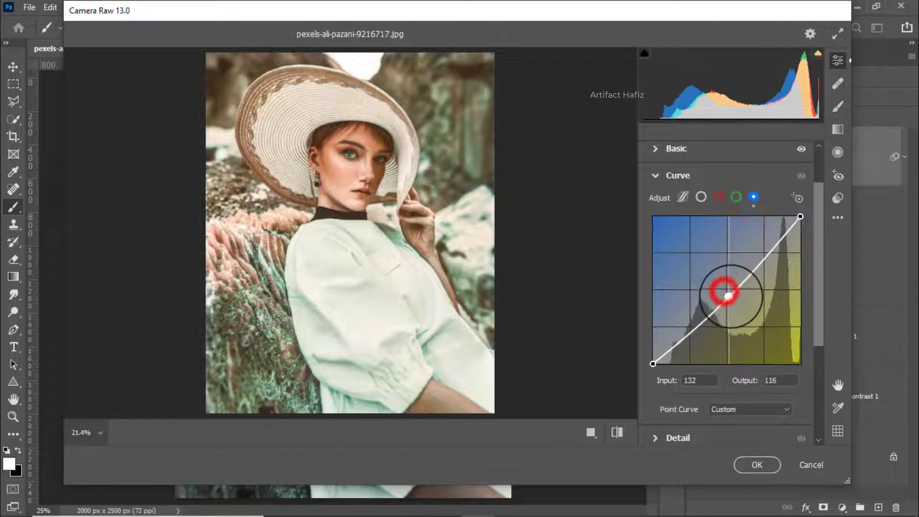
pyautogui.moveTo(725, 290); pyautogui.dragTo(693, 328)
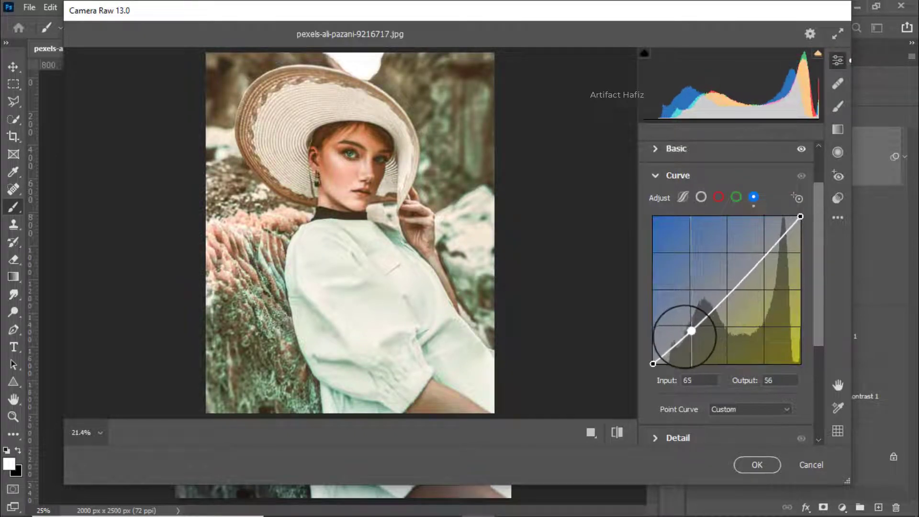
# - Bend the Green curve slightly down with a point at 66/63 and black output 3
pyautogui.click(736, 196)
pyautogui.moveTo(690, 325); pyautogui.dragTo(691, 328)
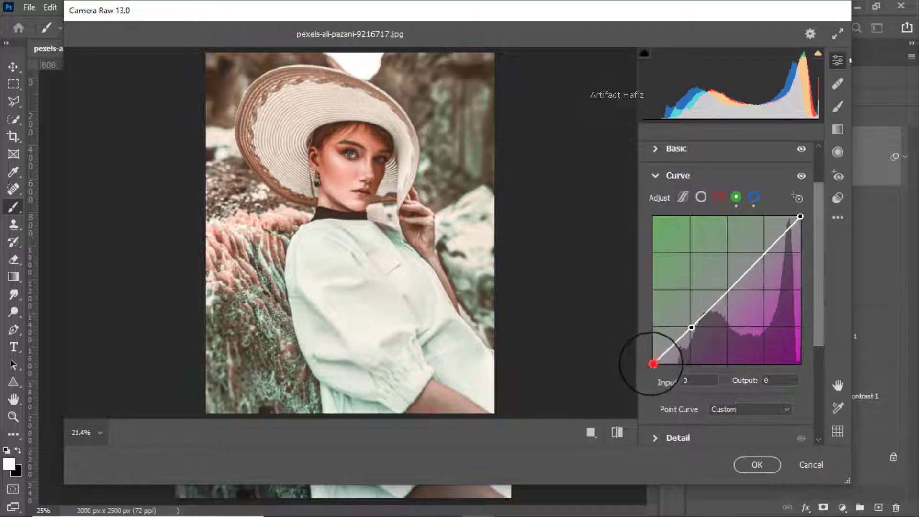
pyautogui.moveTo(652, 363)
pyautogui.mouseDown()
pyautogui.moveTo(665, 362)
pyautogui.moveTo(653, 362)
pyautogui.mouseUp()
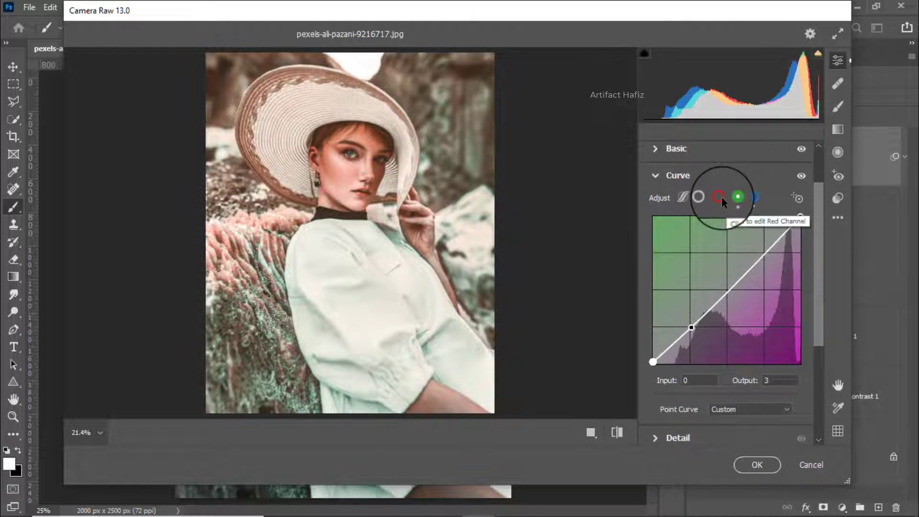
pyautogui.scroll(-2, 725, 259)
pyautogui.scroll(-1, 724, 261)
# - In the Detail panel, set Sharpening 28, Noise Reduction 6 and Color Noise Reduction 10
pyautogui.click(680, 308)
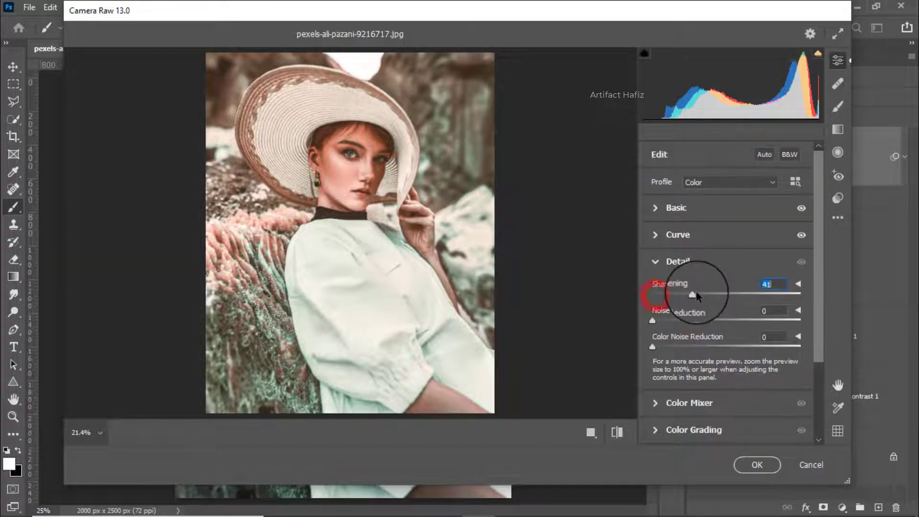
pyautogui.moveTo(696, 293)
pyautogui.mouseDown()
pyautogui.moveTo(659, 325)
pyautogui.moveTo(668, 326)
pyautogui.mouseUp()
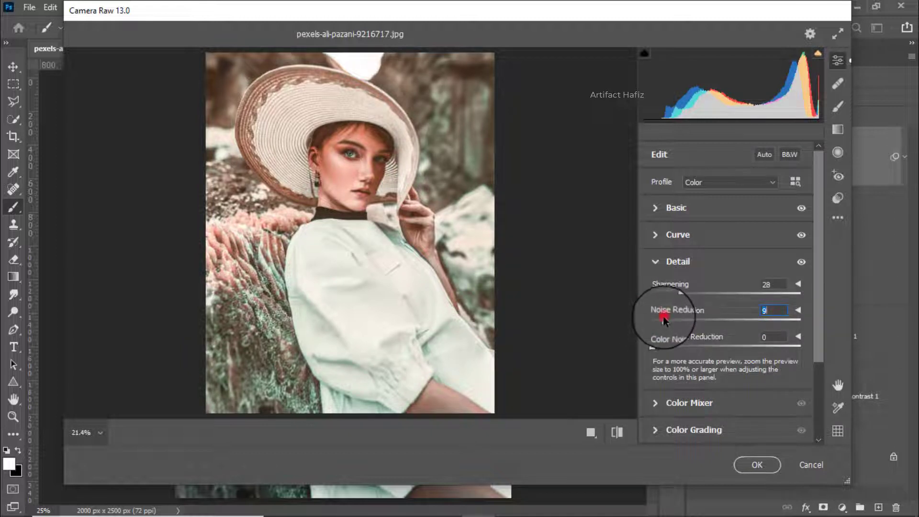
pyautogui.moveTo(664, 319); pyautogui.dragTo(661, 321)
pyautogui.click(654, 347)
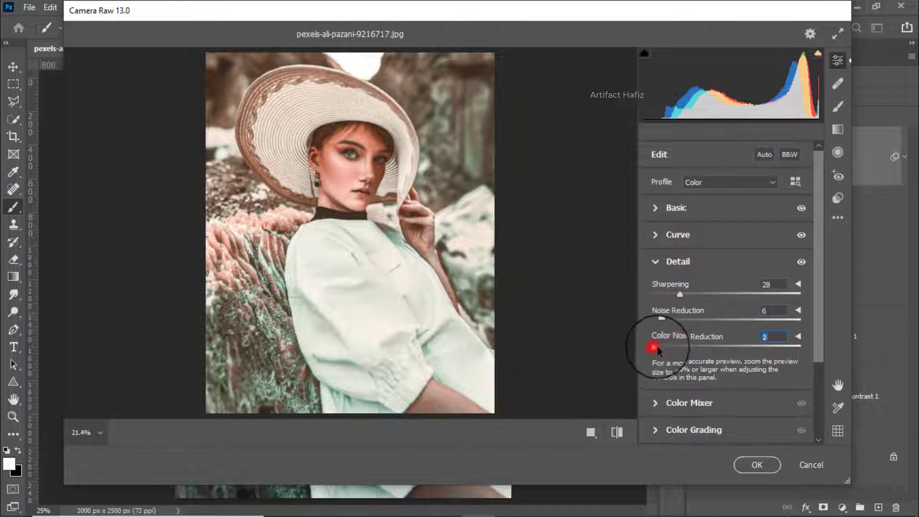
pyautogui.moveTo(664, 351); pyautogui.dragTo(667, 352)
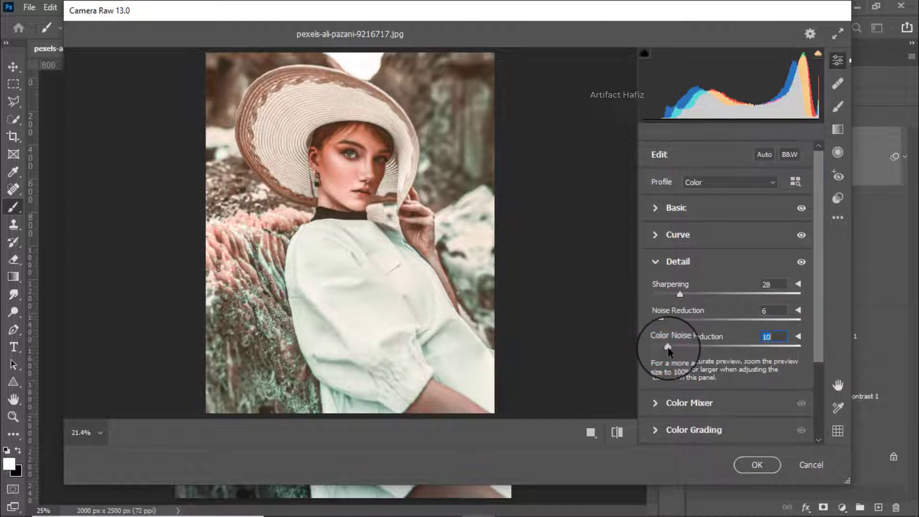
pyautogui.scroll(-1, 694, 340)
pyautogui.scroll(-2, 678, 316)
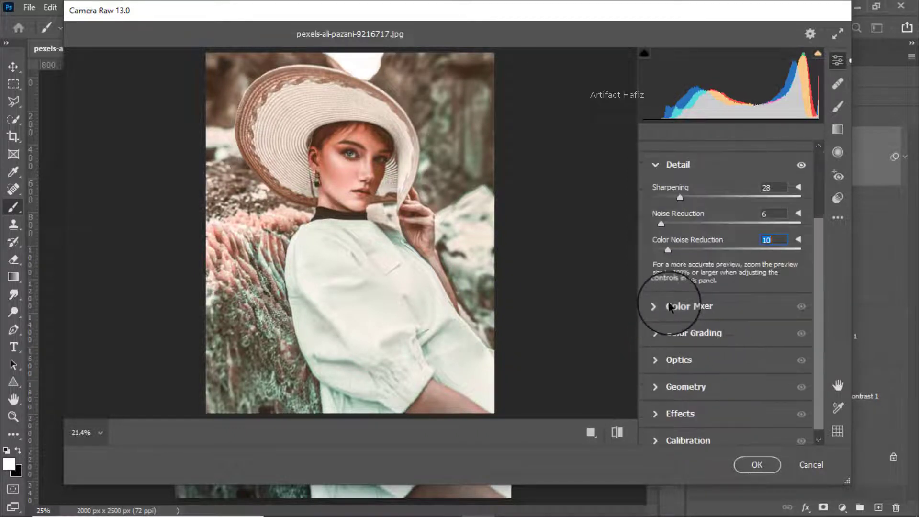
# - In Color Mixer Saturation, set Reds +20, Oranges -7, Yellows -91, Greens -35, Aquas +15, Blues +44
pyautogui.click(670, 306)
pyautogui.click(697, 227)
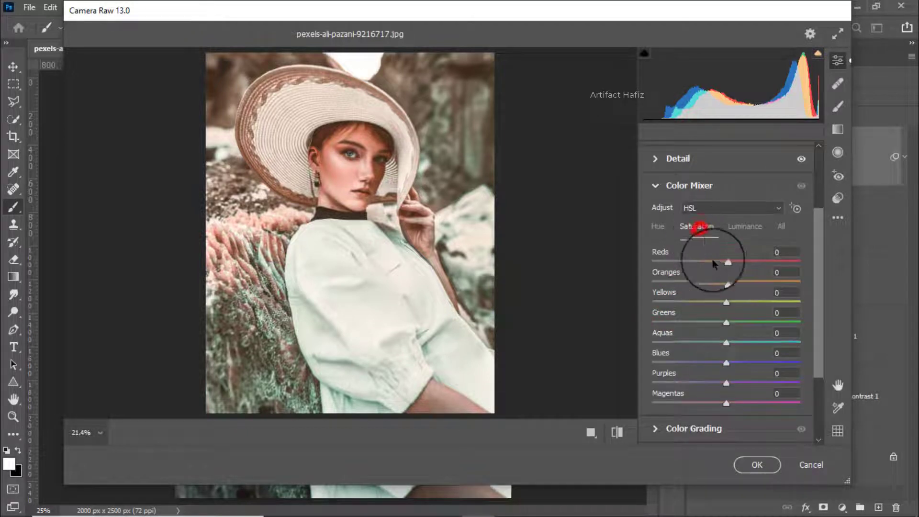
pyautogui.moveTo(726, 261)
pyautogui.mouseDown()
pyautogui.moveTo(801, 261)
pyautogui.moveTo(668, 293)
pyautogui.moveTo(837, 294)
pyautogui.moveTo(742, 298)
pyautogui.moveTo(774, 283)
pyautogui.moveTo(713, 303)
pyautogui.moveTo(726, 303)
pyautogui.mouseUp()
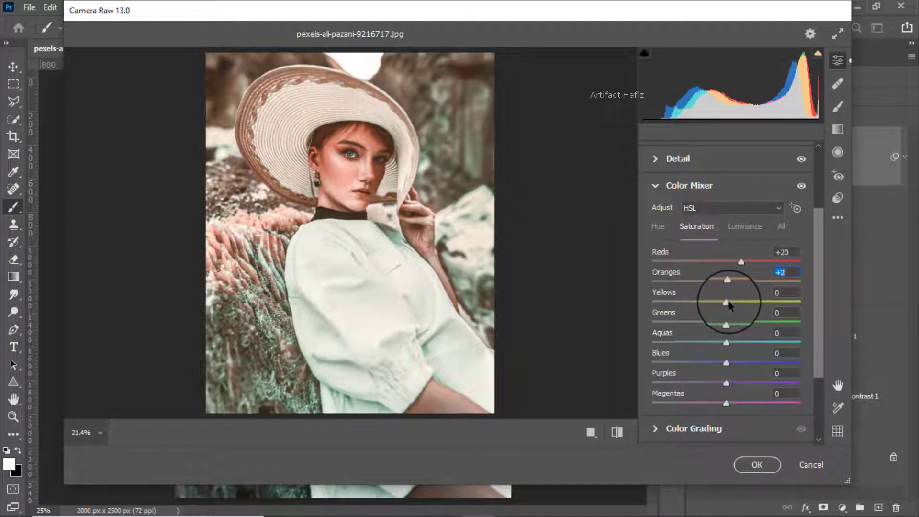
pyautogui.moveTo(712, 303)
pyautogui.mouseDown()
pyautogui.moveTo(845, 300)
pyautogui.moveTo(661, 325)
pyautogui.mouseUp()
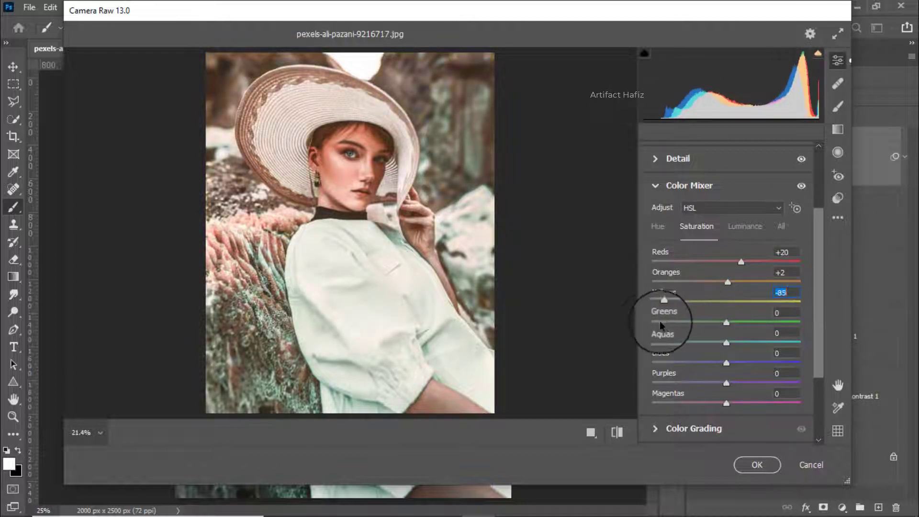
pyautogui.moveTo(727, 323); pyautogui.dragTo(654, 322)
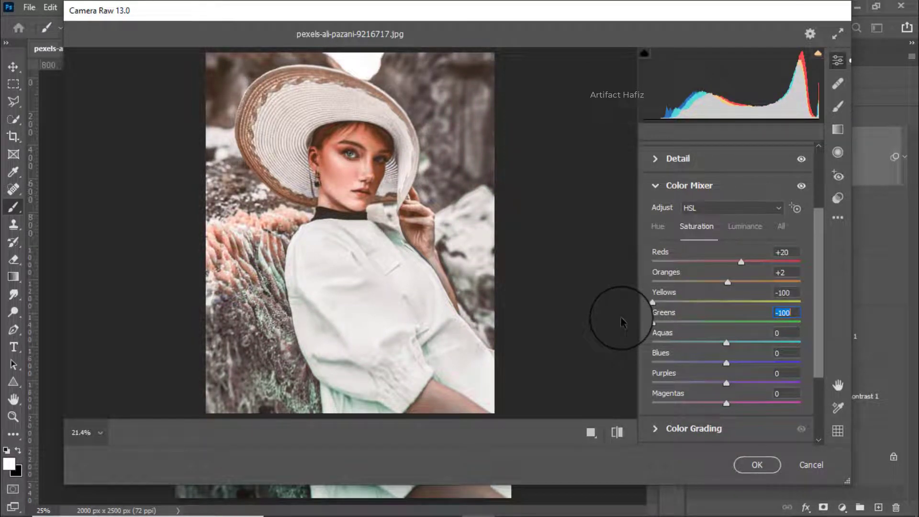
pyautogui.moveTo(653, 323); pyautogui.dragTo(701, 322)
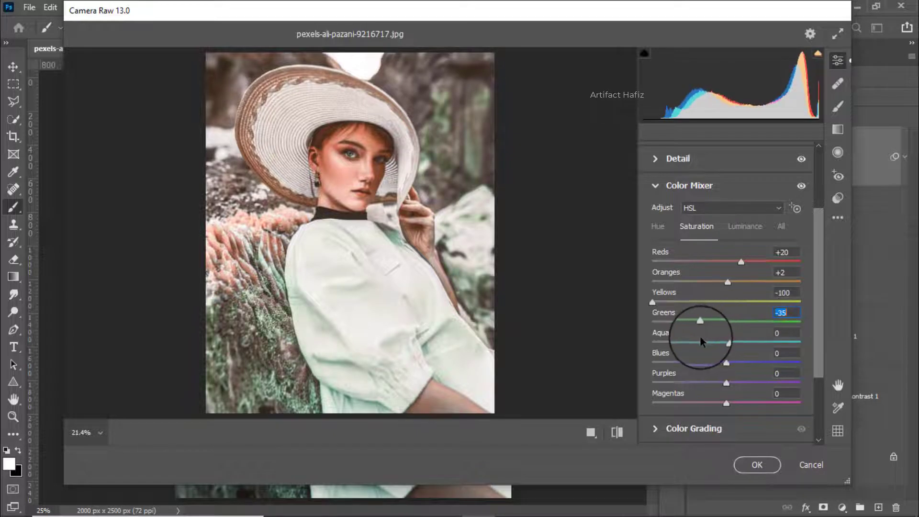
pyautogui.moveTo(652, 302); pyautogui.dragTo(659, 302)
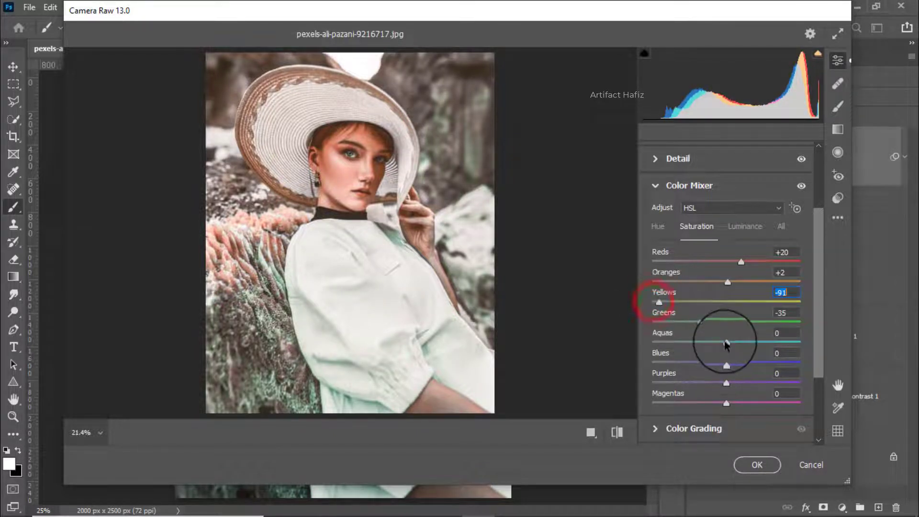
pyautogui.moveTo(724, 345); pyautogui.dragTo(778, 354)
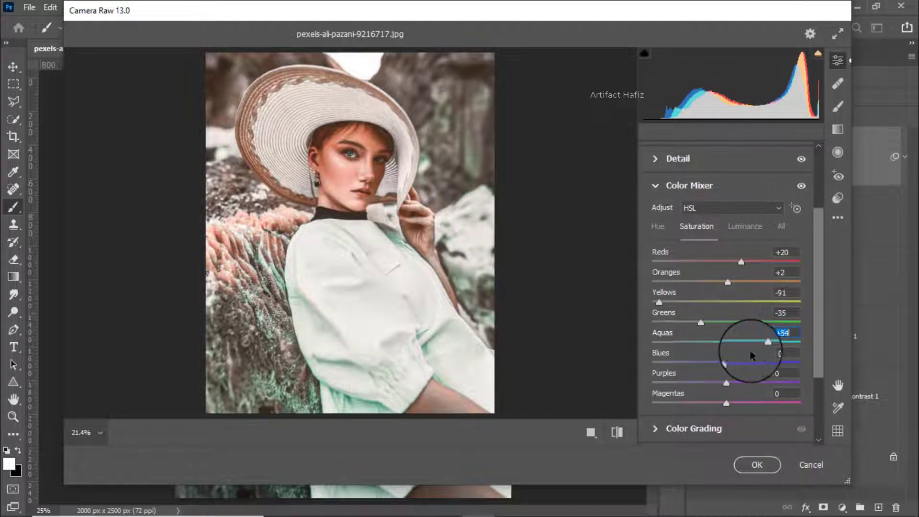
pyautogui.moveTo(777, 355)
pyautogui.mouseDown()
pyautogui.moveTo(729, 364)
pyautogui.moveTo(758, 365)
pyautogui.mouseUp()
pyautogui.click(727, 363)
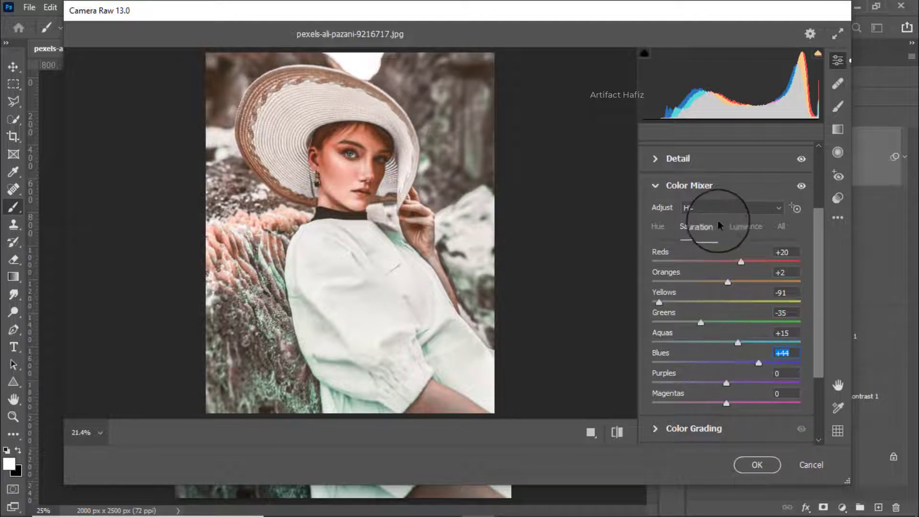
pyautogui.moveTo(727, 281); pyautogui.dragTo(721, 284)
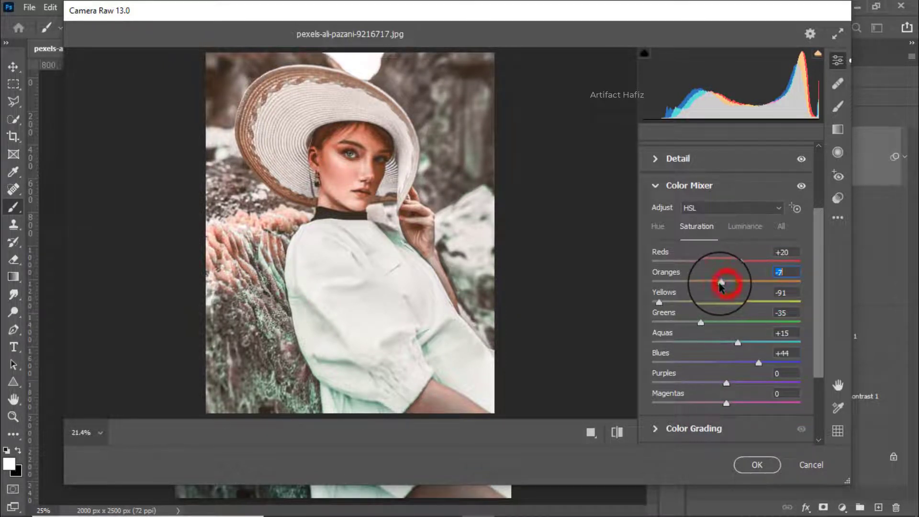
# - Set Color Mixer Luminance to Reds -11, Oranges +13, Greens -63, Aquas -32, Blues -45
pyautogui.click(758, 227)
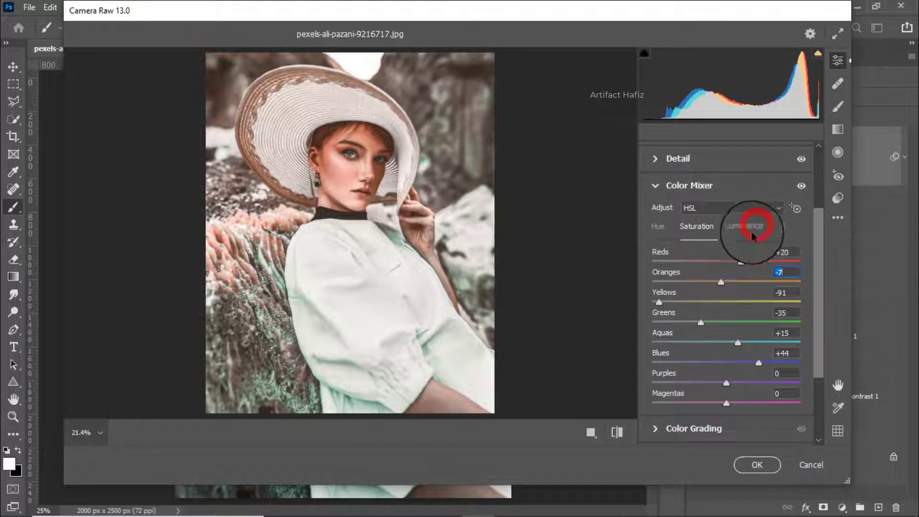
pyautogui.moveTo(727, 284)
pyautogui.mouseDown()
pyautogui.moveTo(744, 284)
pyautogui.moveTo(750, 261)
pyautogui.moveTo(706, 272)
pyautogui.moveTo(717, 275)
pyautogui.mouseUp()
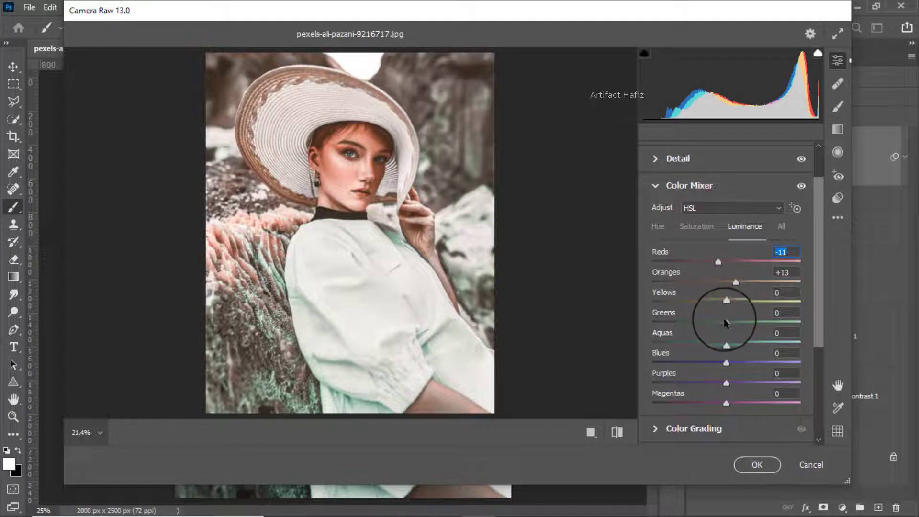
pyautogui.click(726, 322)
pyautogui.moveTo(726, 322)
pyautogui.mouseDown()
pyautogui.moveTo(683, 326)
pyautogui.moveTo(694, 346)
pyautogui.moveTo(704, 342)
pyautogui.moveTo(695, 364)
pyautogui.mouseUp()
pyautogui.click(727, 342)
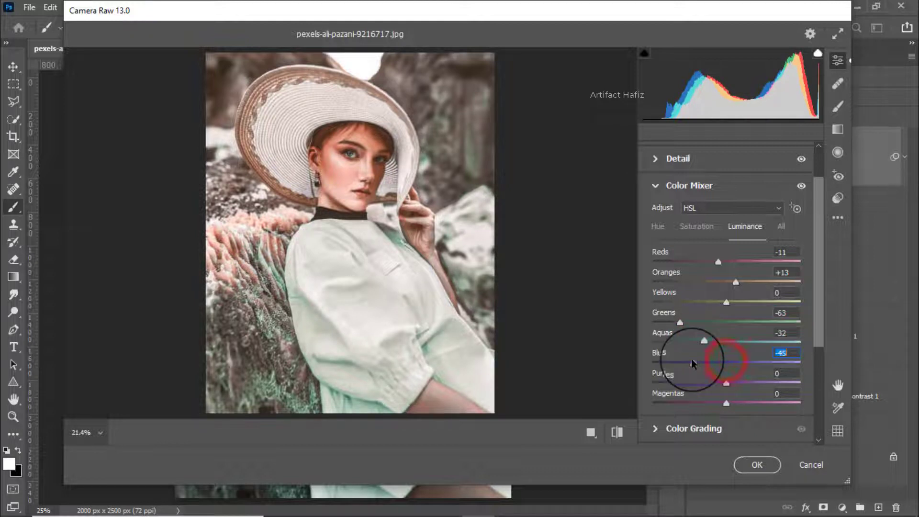
pyautogui.scroll(-2, 709, 335)
pyautogui.scroll(-1, 722, 334)
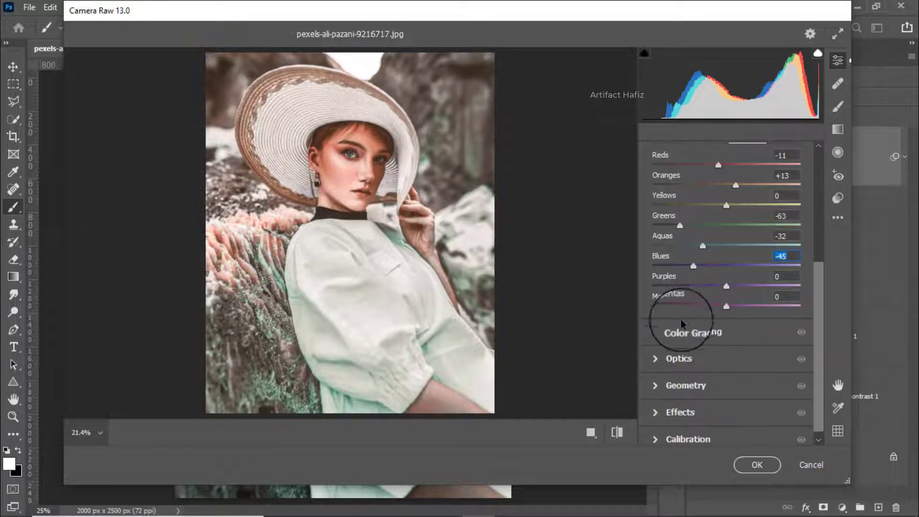
pyautogui.scroll(2, 682, 324)
# - Set Color Mixer Hue to Aquas -36, Greens +100, Yellows +100 and Blues -51
pyautogui.click(659, 194)
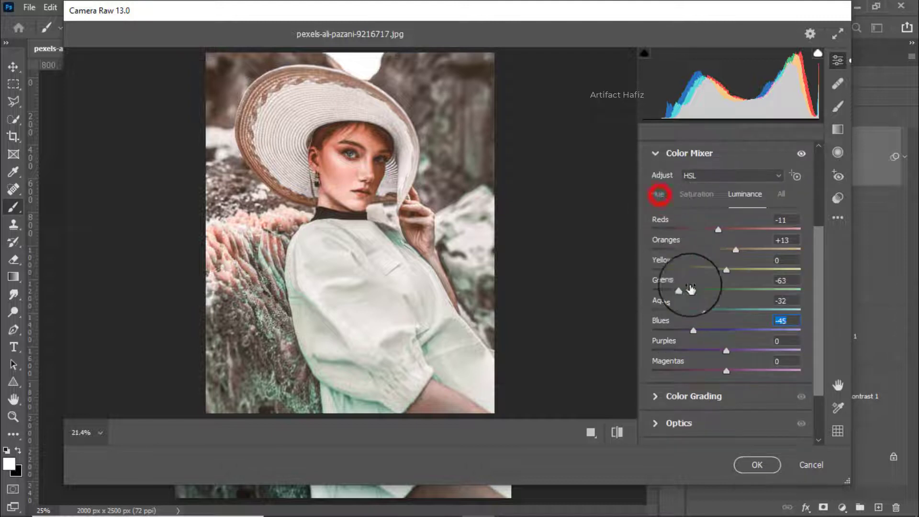
pyautogui.moveTo(723, 308)
pyautogui.mouseDown()
pyautogui.moveTo(699, 309)
pyautogui.moveTo(689, 330)
pyautogui.mouseUp()
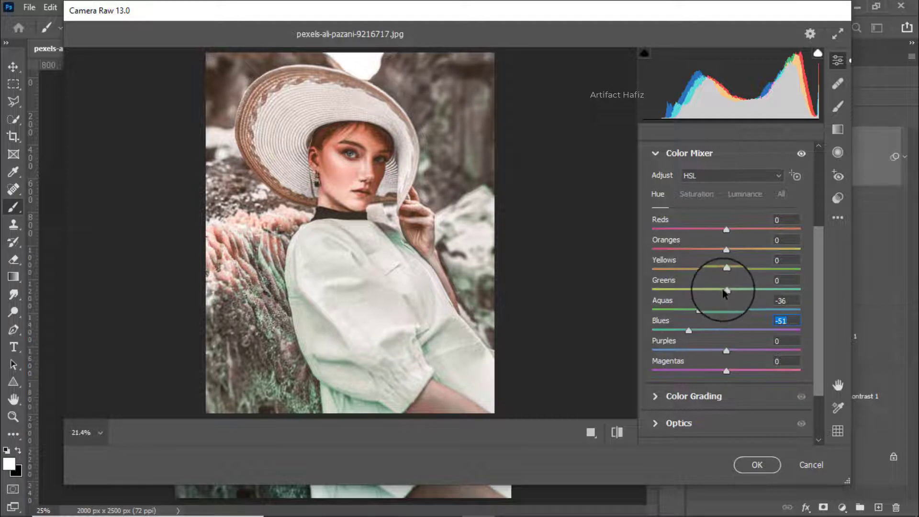
pyautogui.moveTo(726, 290)
pyautogui.mouseDown()
pyautogui.moveTo(681, 290)
pyautogui.moveTo(811, 301)
pyautogui.mouseUp()
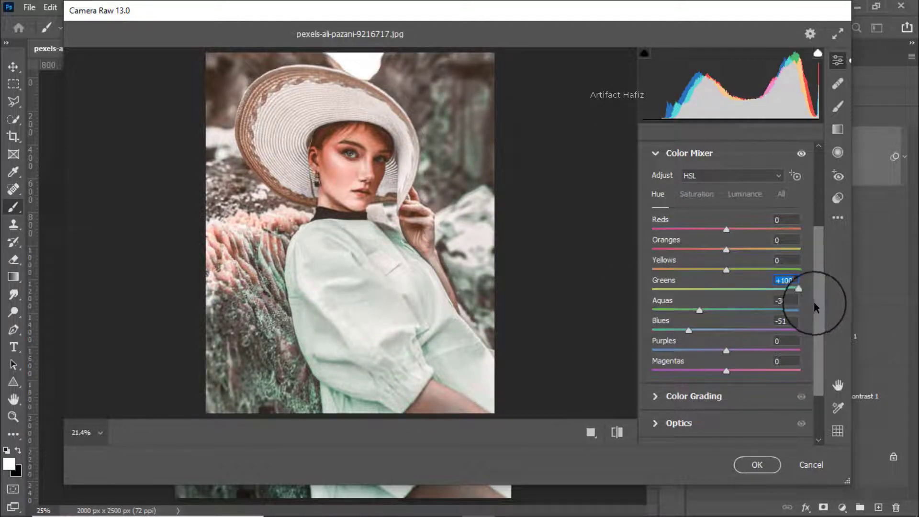
pyautogui.moveTo(726, 270); pyautogui.dragTo(846, 268)
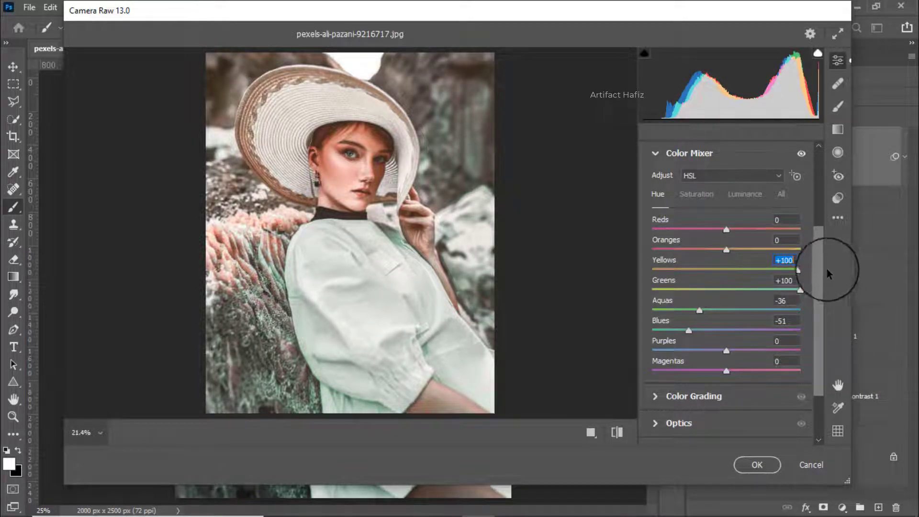
pyautogui.scroll(-3, 723, 249)
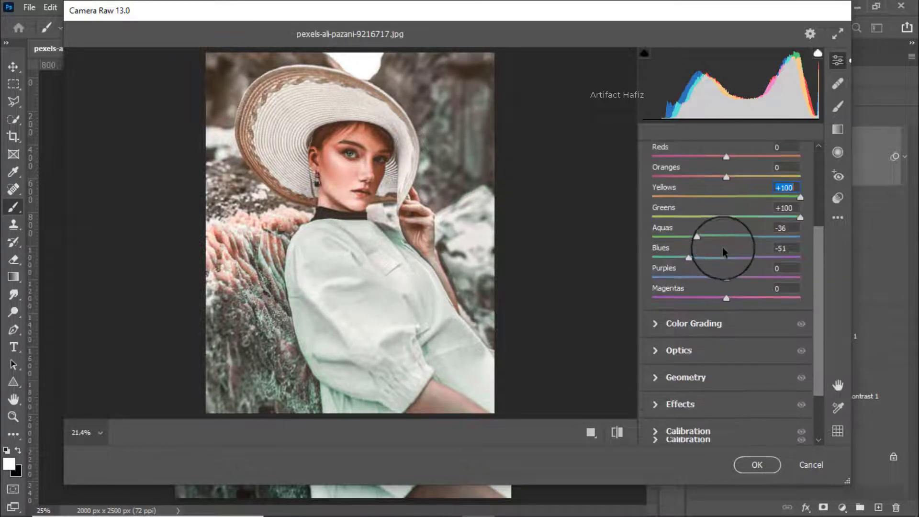
pyautogui.click(697, 323)
# - Tint the shadows blue (H226/S13) and highlights warm yellow (H45/S8) in Color Grading
pyautogui.moveTo(682, 349); pyautogui.dragTo(679, 356)
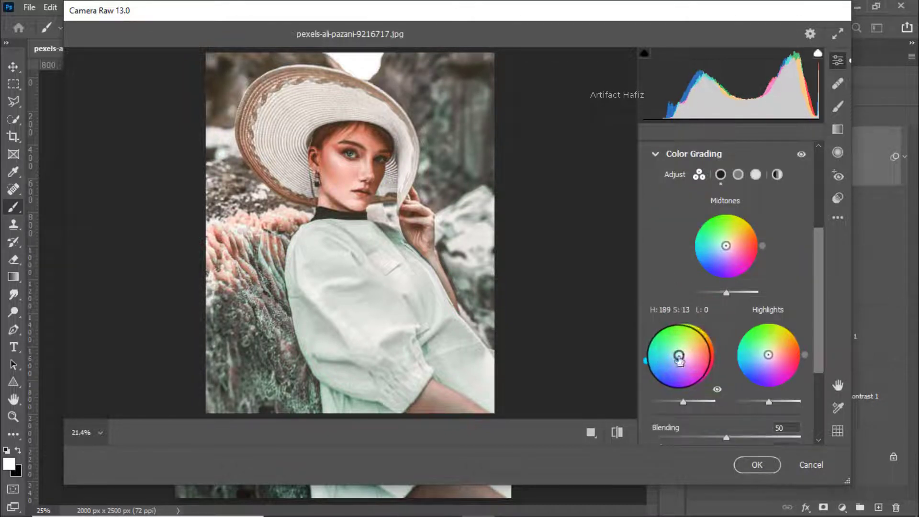
pyautogui.moveTo(646, 360); pyautogui.dragTo(635, 411)
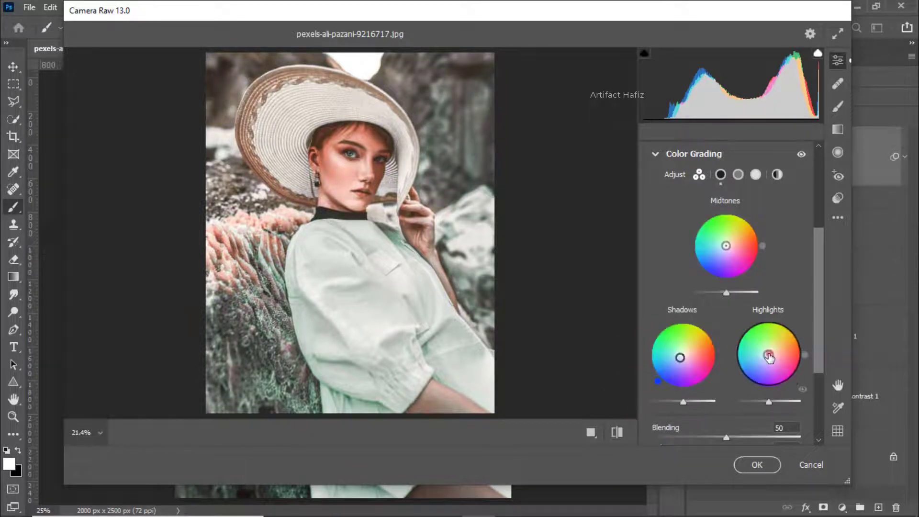
pyautogui.moveTo(767, 355); pyautogui.dragTo(763, 312)
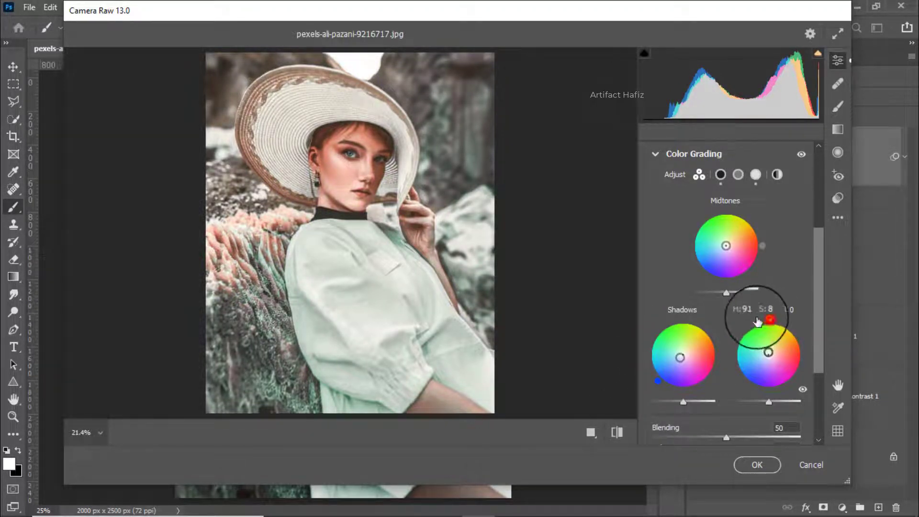
pyautogui.moveTo(709, 326); pyautogui.dragTo(809, 294)
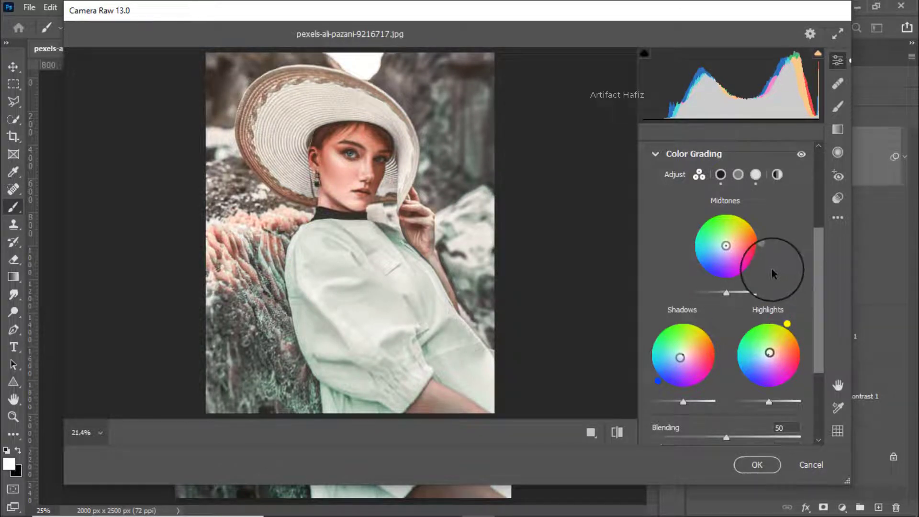
pyautogui.scroll(-1, 754, 271)
pyautogui.scroll(1, 753, 271)
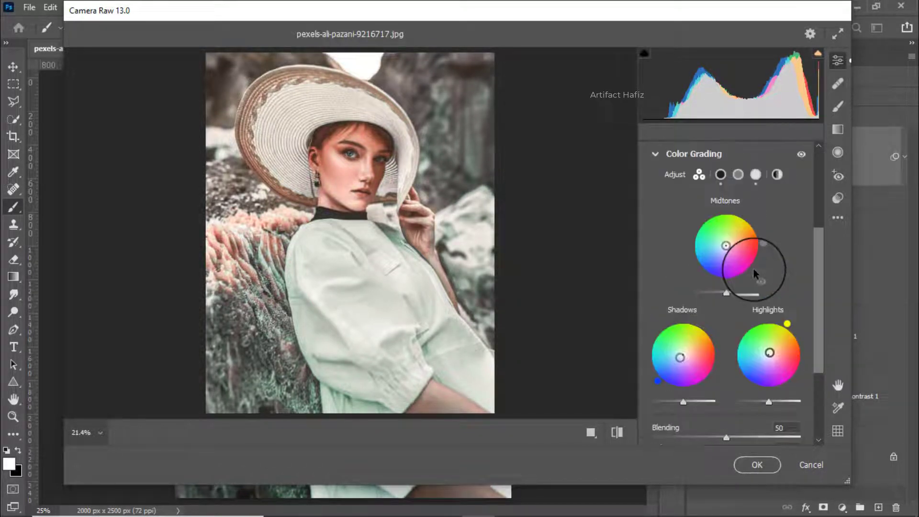
pyautogui.scroll(2, 754, 271)
pyautogui.scroll(3, 754, 271)
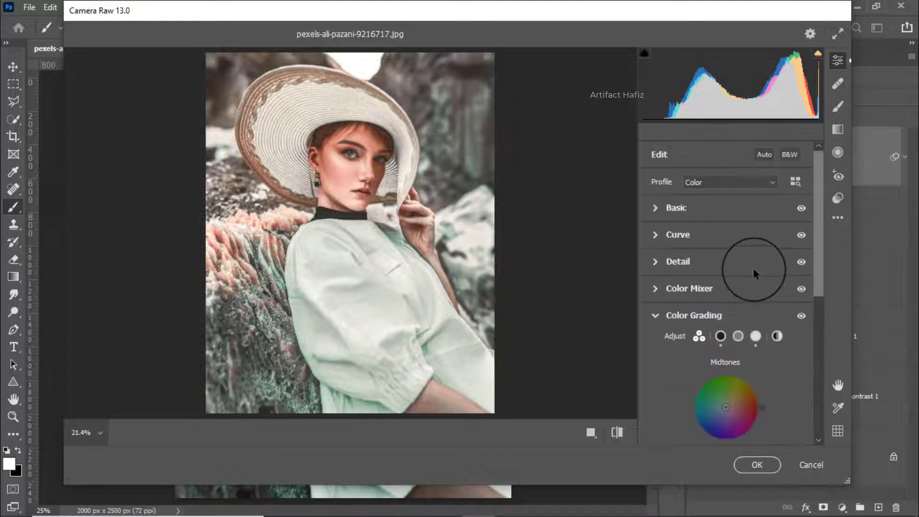
# - Lower the Basic panel Exposure to +0.45, with Highlights at -100
pyautogui.click(686, 207)
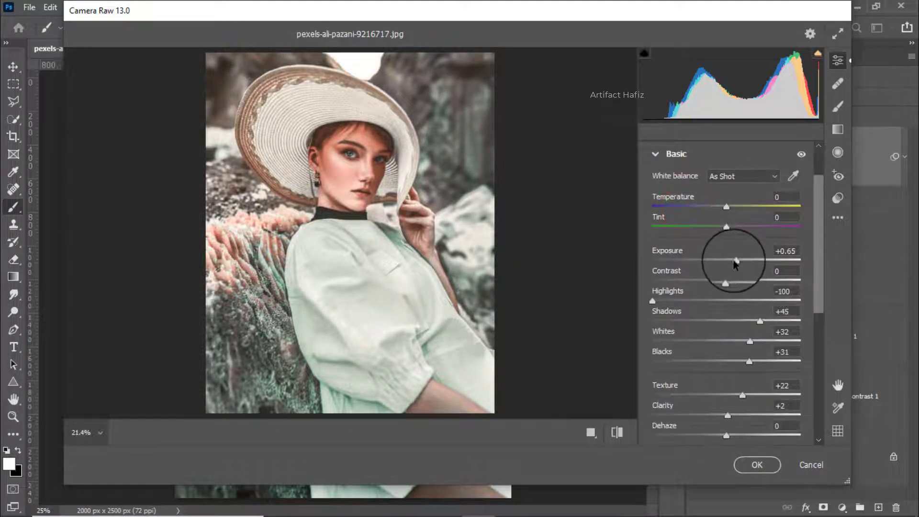
pyautogui.moveTo(734, 262); pyautogui.dragTo(733, 263)
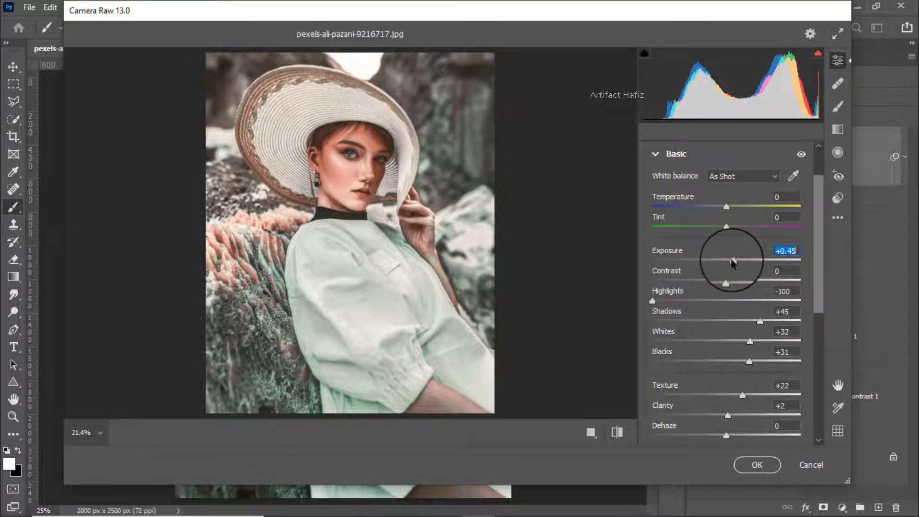
pyautogui.moveTo(816, 246); pyautogui.dragTo(809, 372)
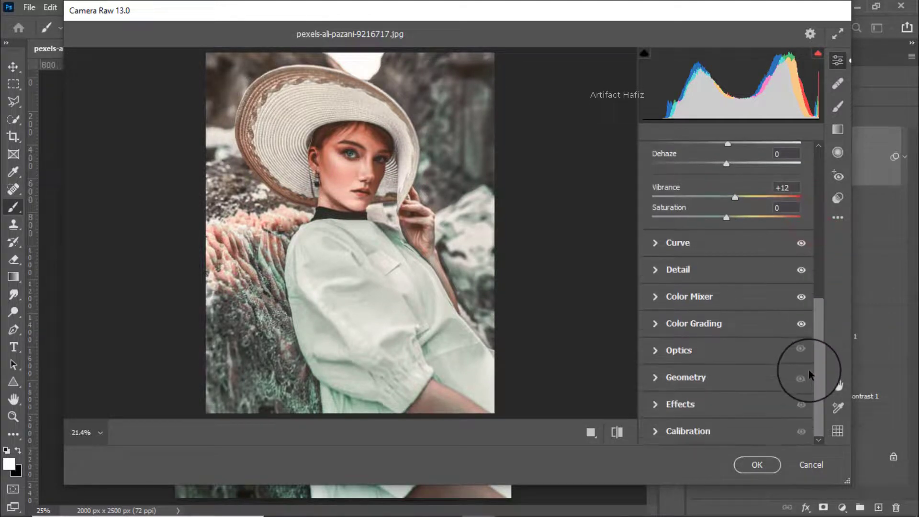
pyautogui.click(654, 323)
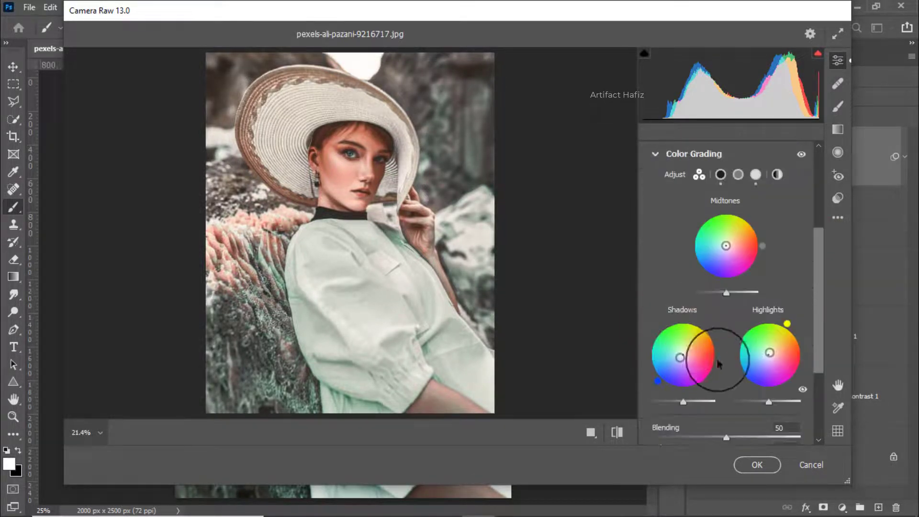
pyautogui.scroll(-2, 711, 349)
pyautogui.scroll(-3, 713, 349)
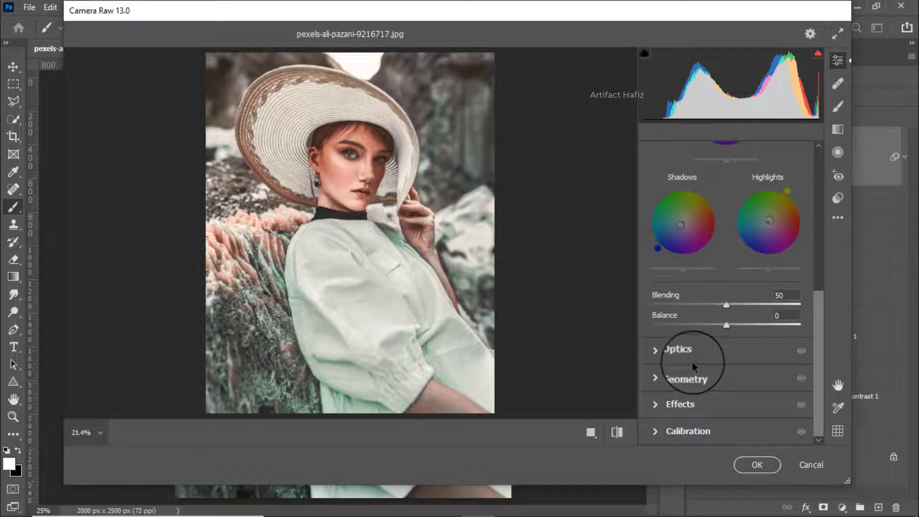
# - Add a vignette with Amount -23, Midpoint 45, Roundness +2 and Feather 81
pyautogui.click(669, 406)
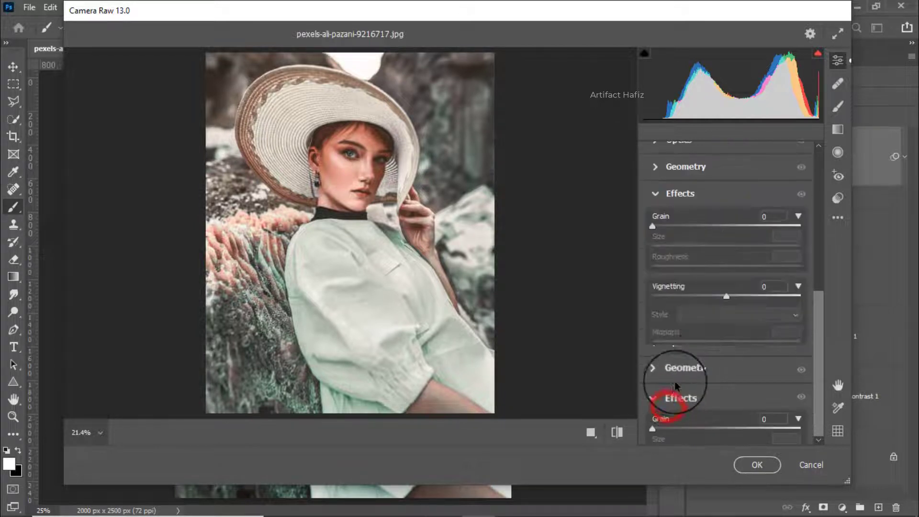
pyautogui.moveTo(727, 297)
pyautogui.mouseDown()
pyautogui.moveTo(696, 297)
pyautogui.moveTo(710, 306)
pyautogui.mouseUp()
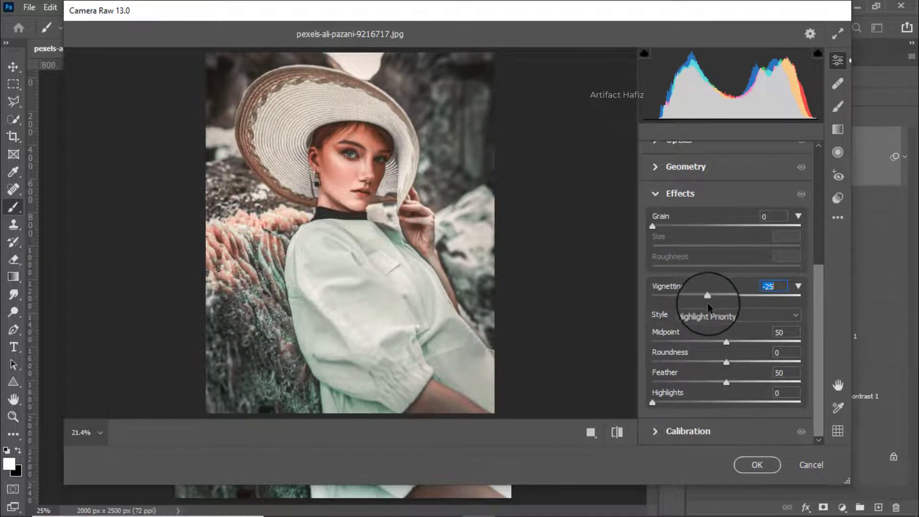
pyautogui.moveTo(710, 307); pyautogui.dragTo(625, 309)
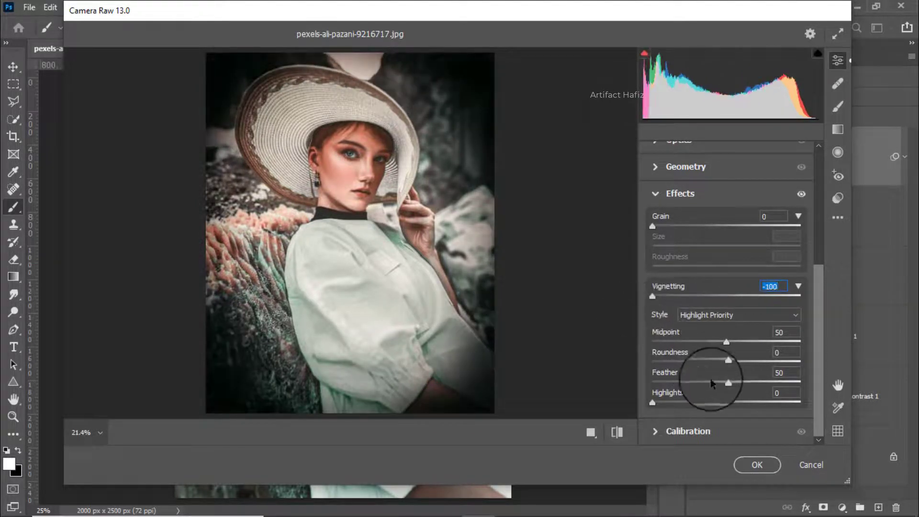
pyautogui.moveTo(728, 383); pyautogui.dragTo(771, 383)
pyautogui.moveTo(726, 363)
pyautogui.mouseDown()
pyautogui.moveTo(784, 365)
pyautogui.moveTo(720, 366)
pyautogui.moveTo(727, 341)
pyautogui.moveTo(704, 342)
pyautogui.moveTo(719, 341)
pyautogui.mouseUp()
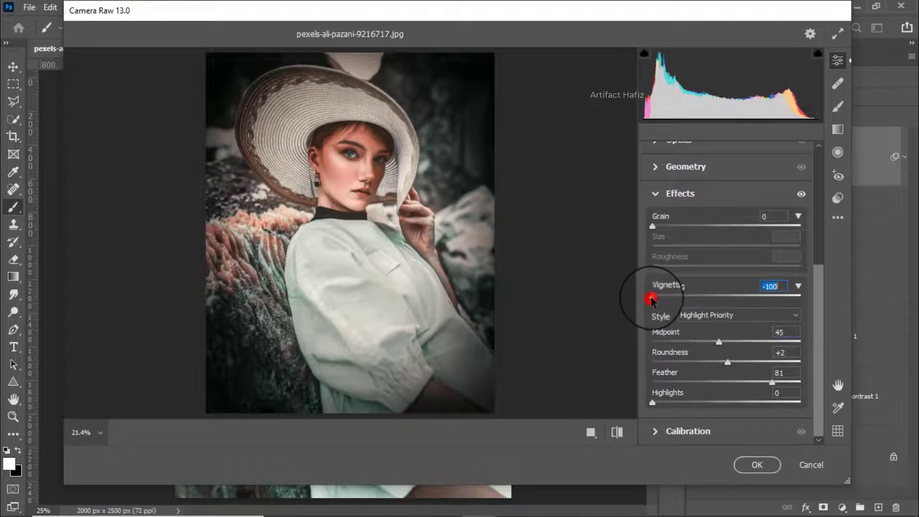
pyautogui.moveTo(651, 297)
pyautogui.mouseDown()
pyautogui.moveTo(702, 295)
pyautogui.moveTo(710, 306)
pyautogui.moveTo(690, 321)
pyautogui.moveTo(710, 322)
pyautogui.mouseUp()
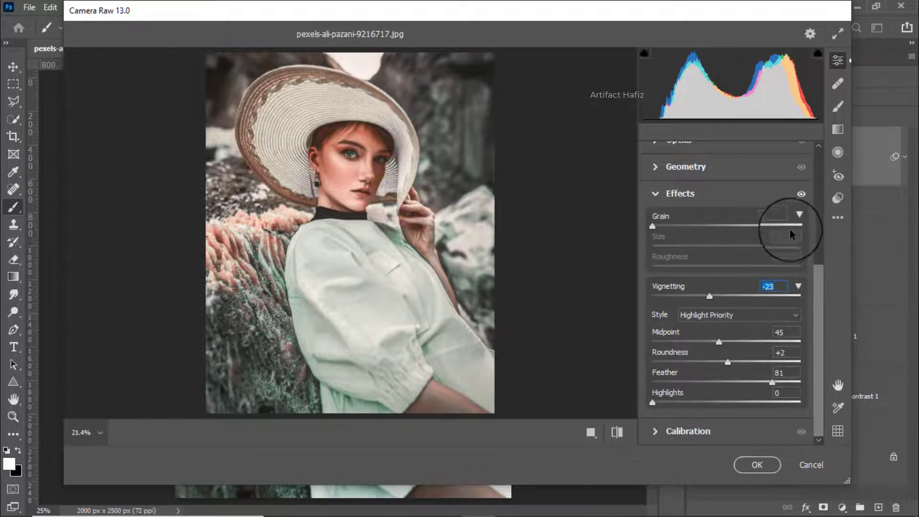
# - Set Calibration primaries: Red Hue +2/Saturation -5, Green +5/+10, Blue +5/+3
pyautogui.click(670, 431)
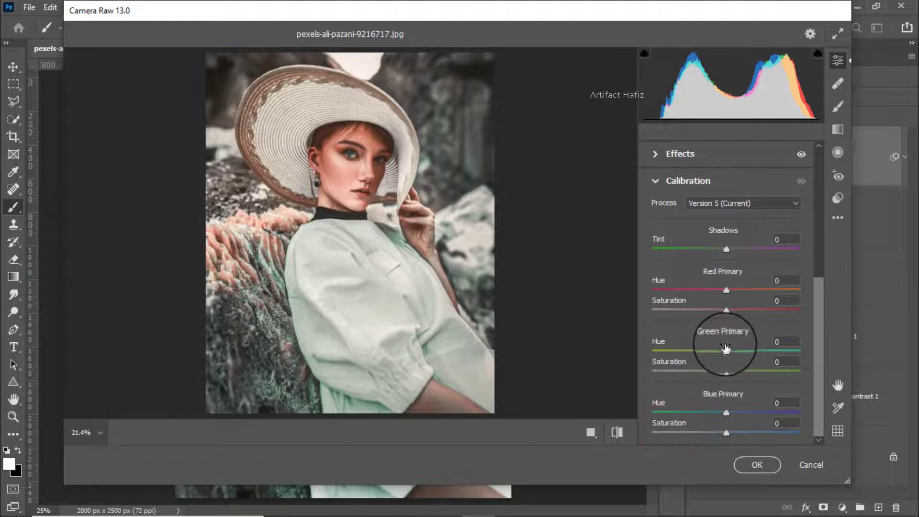
pyautogui.moveTo(727, 353)
pyautogui.mouseDown()
pyautogui.moveTo(758, 359)
pyautogui.moveTo(657, 363)
pyautogui.moveTo(763, 372)
pyautogui.moveTo(735, 376)
pyautogui.moveTo(749, 414)
pyautogui.moveTo(700, 412)
pyautogui.moveTo(754, 416)
pyautogui.moveTo(732, 421)
pyautogui.mouseUp()
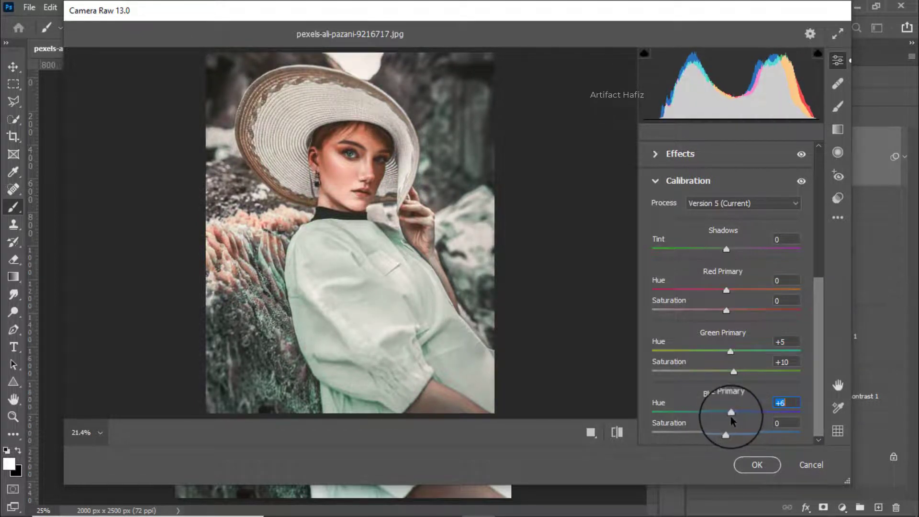
pyautogui.moveTo(726, 434)
pyautogui.mouseDown()
pyautogui.moveTo(748, 433)
pyautogui.moveTo(693, 436)
pyautogui.moveTo(745, 433)
pyautogui.moveTo(731, 438)
pyautogui.mouseUp()
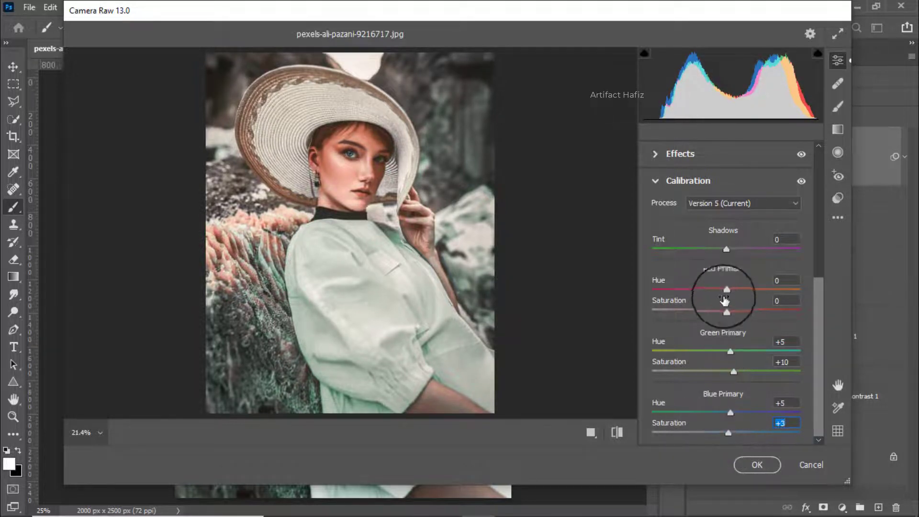
pyautogui.click(725, 310)
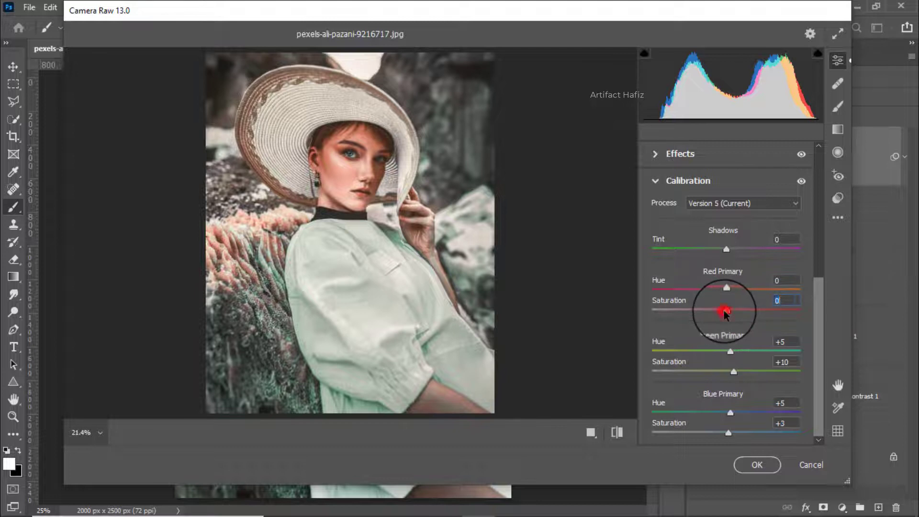
pyautogui.moveTo(706, 311)
pyautogui.mouseDown()
pyautogui.moveTo(722, 316)
pyautogui.moveTo(707, 295)
pyautogui.moveTo(745, 302)
pyautogui.moveTo(730, 303)
pyautogui.mouseUp()
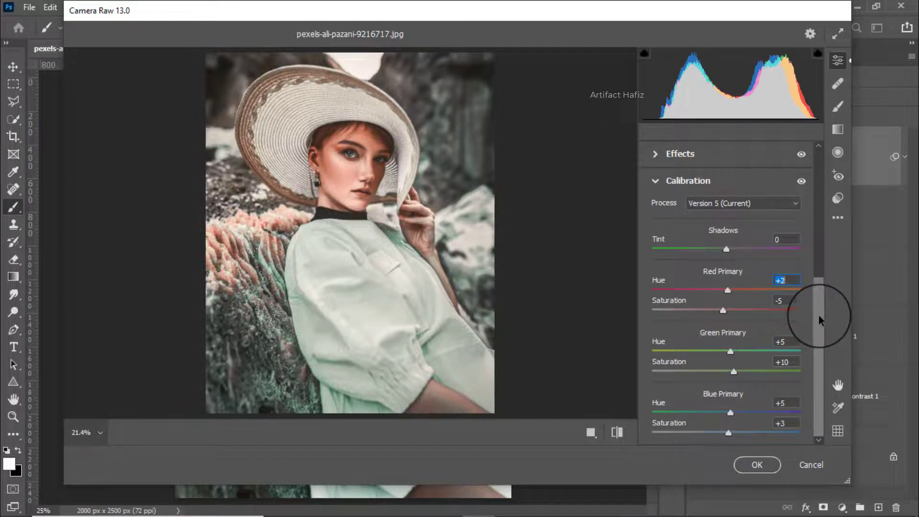
# - Add a Graduated Filter with lowered exposure and highlights
pyautogui.moveTo(818, 320); pyautogui.dragTo(811, 175)
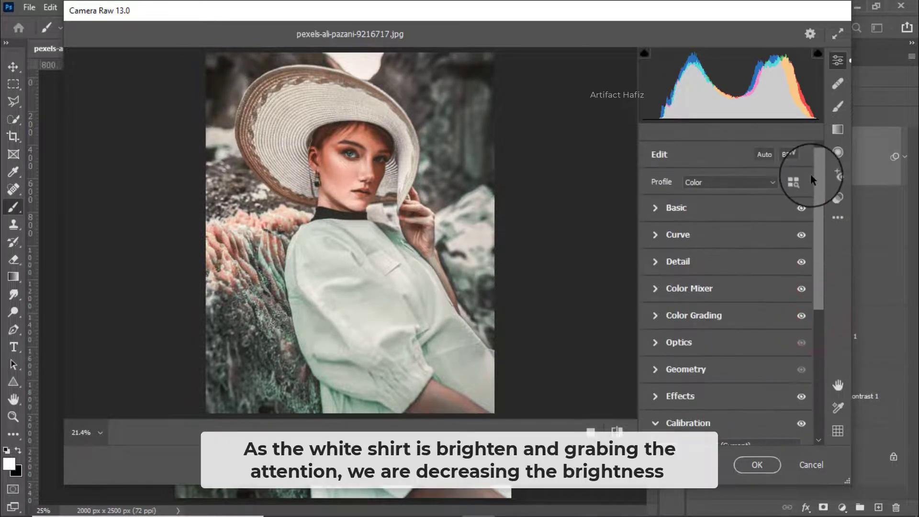
pyautogui.click(836, 132)
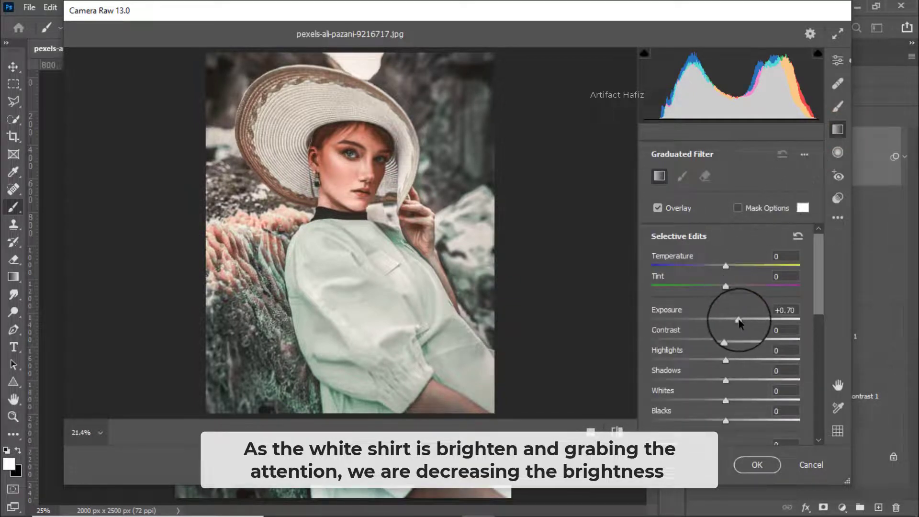
pyautogui.moveTo(738, 319); pyautogui.dragTo(711, 324)
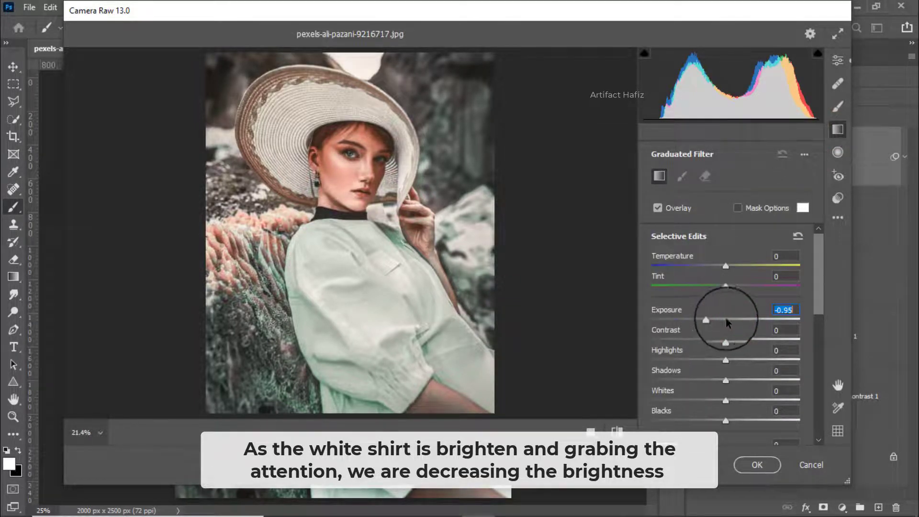
pyautogui.scroll(-1, 723, 313)
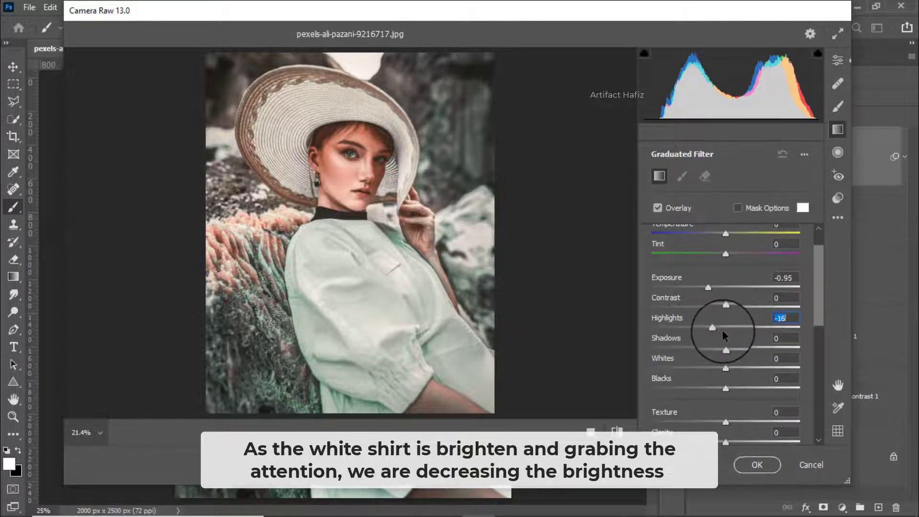
pyautogui.moveTo(722, 331); pyautogui.dragTo(707, 329)
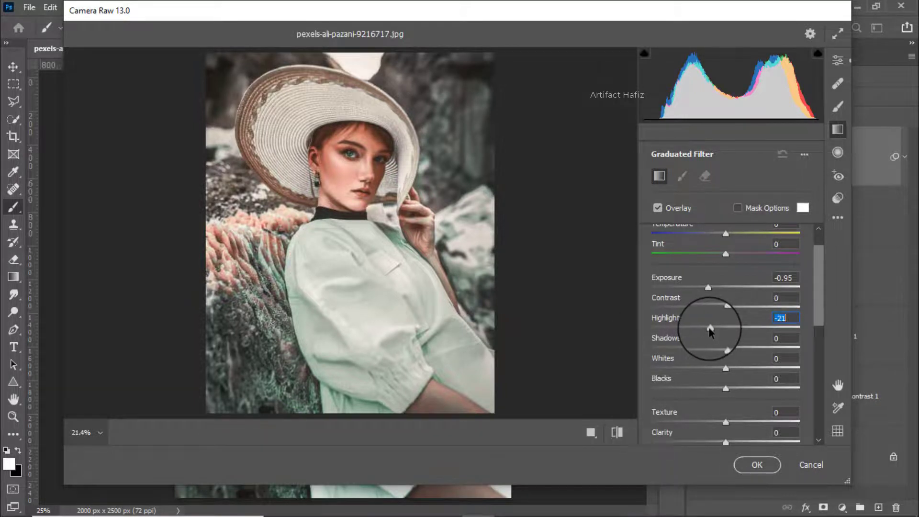
# - Draw the gradient from the shirt's bottom-right corner up to the collar
pyautogui.click(492, 414)
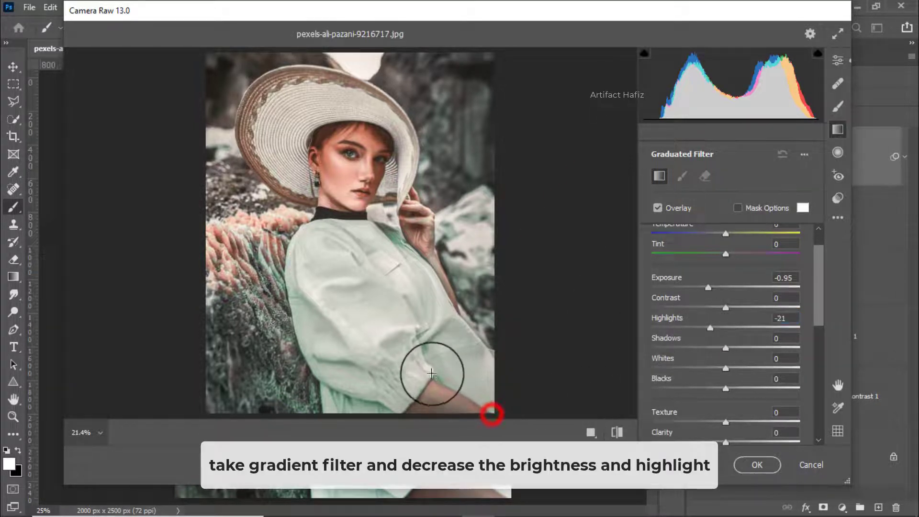
pyautogui.moveTo(492, 414)
pyautogui.mouseDown()
pyautogui.moveTo(347, 142)
pyautogui.moveTo(370, 184)
pyautogui.mouseUp()
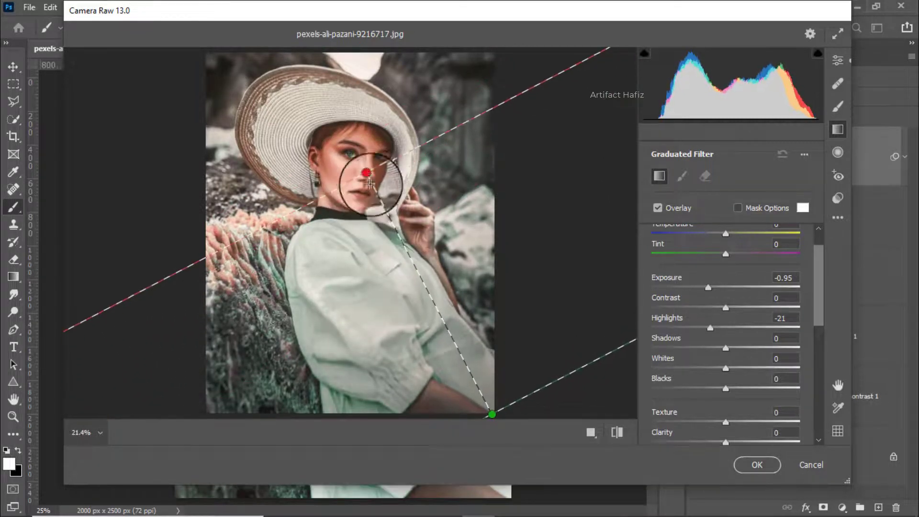
pyautogui.moveTo(370, 184); pyautogui.dragTo(382, 211)
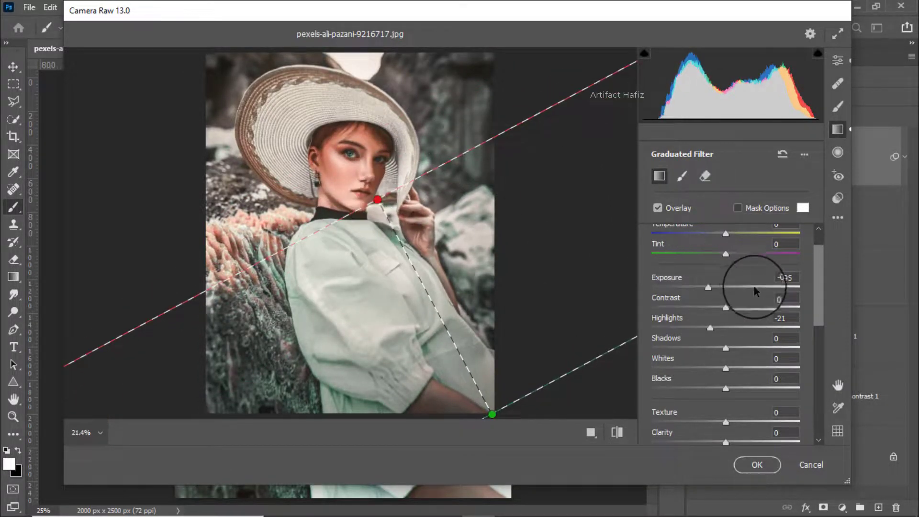
pyautogui.moveTo(708, 287)
pyautogui.mouseDown()
pyautogui.moveTo(684, 287)
pyautogui.moveTo(716, 292)
pyautogui.mouseUp()
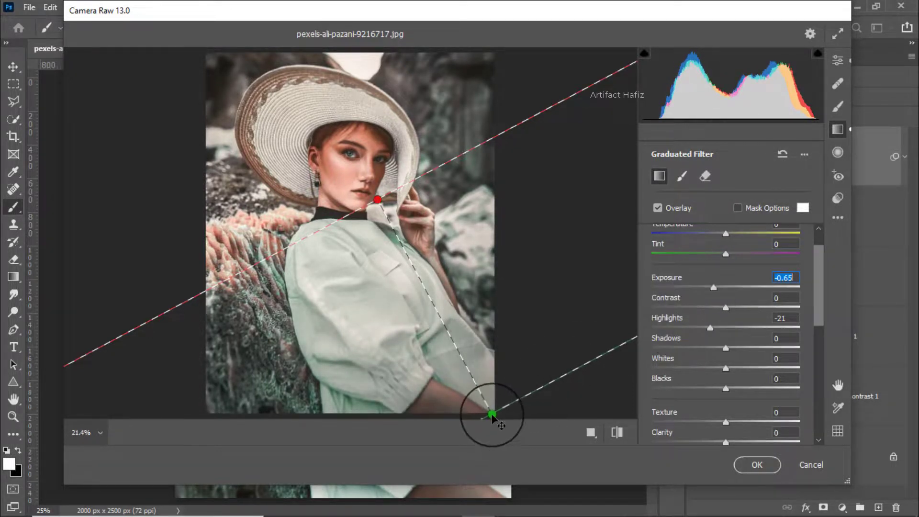
pyautogui.moveTo(492, 414); pyautogui.dragTo(459, 359)
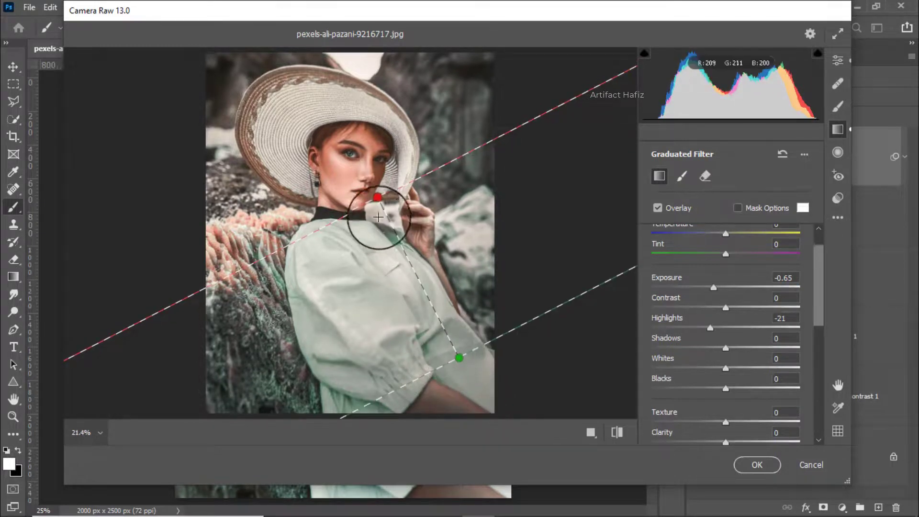
pyautogui.moveTo(378, 197); pyautogui.dragTo(357, 223)
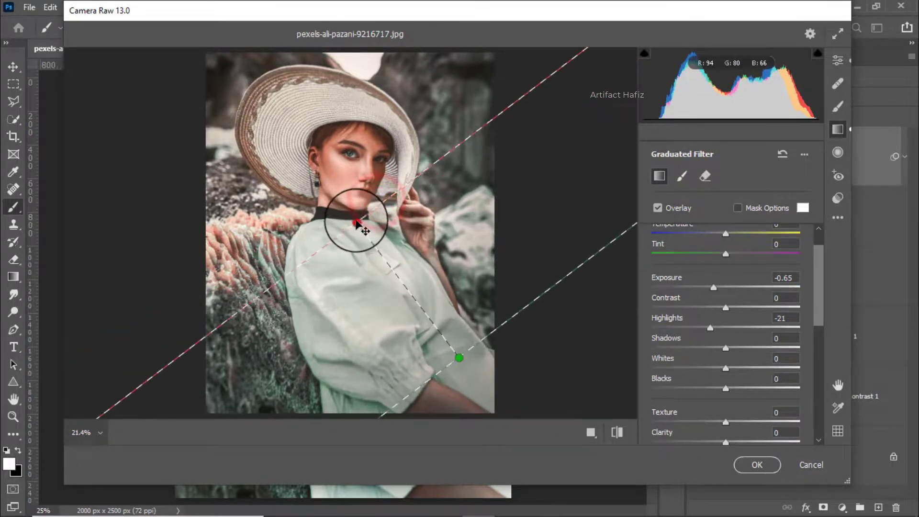
pyautogui.moveTo(459, 359); pyautogui.dragTo(404, 307)
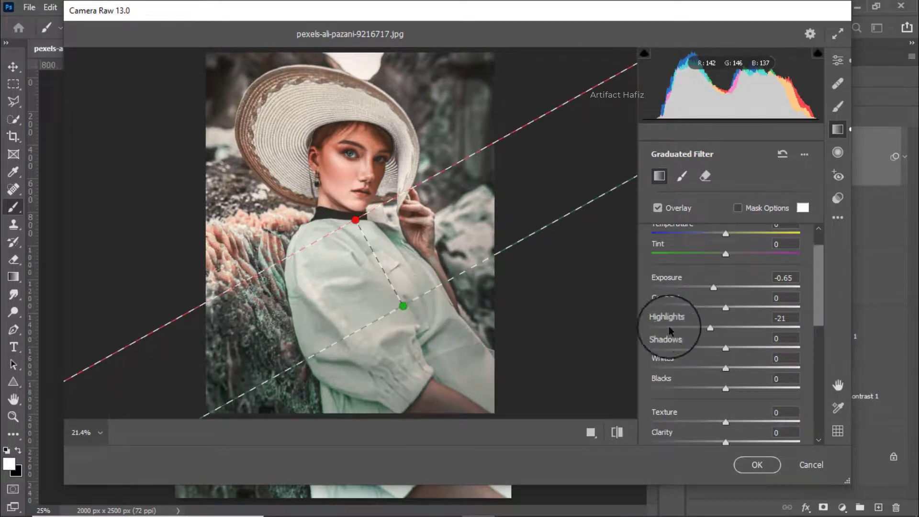
# - Set the filter to Exposure -1.10, Highlights -15, Whites +45 and apply Camera Raw
pyautogui.moveTo(714, 287)
pyautogui.mouseDown()
pyautogui.moveTo(691, 287)
pyautogui.moveTo(706, 287)
pyautogui.mouseUp()
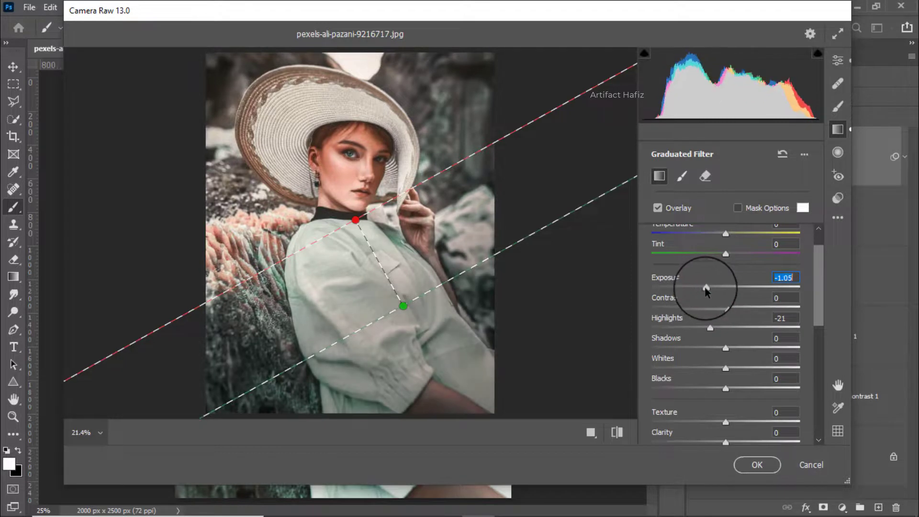
pyautogui.moveTo(707, 287); pyautogui.dragTo(705, 288)
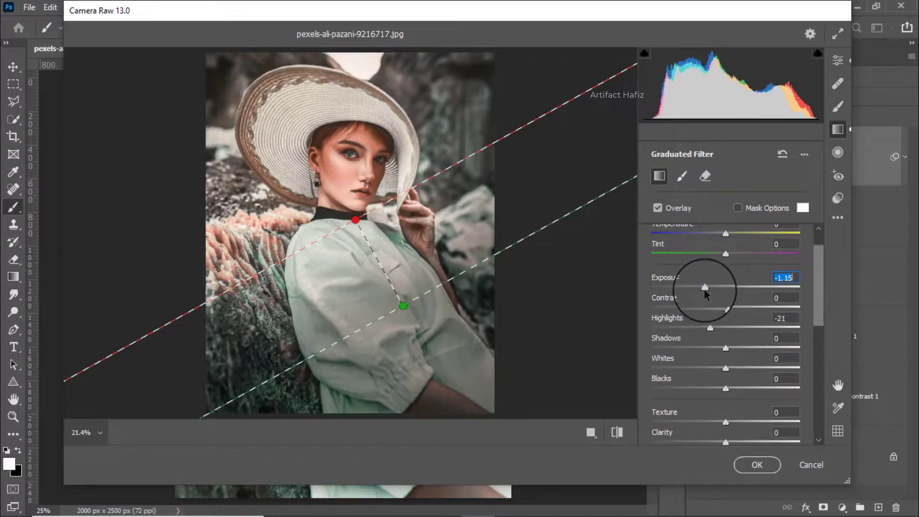
pyautogui.moveTo(710, 329); pyautogui.dragTo(651, 328)
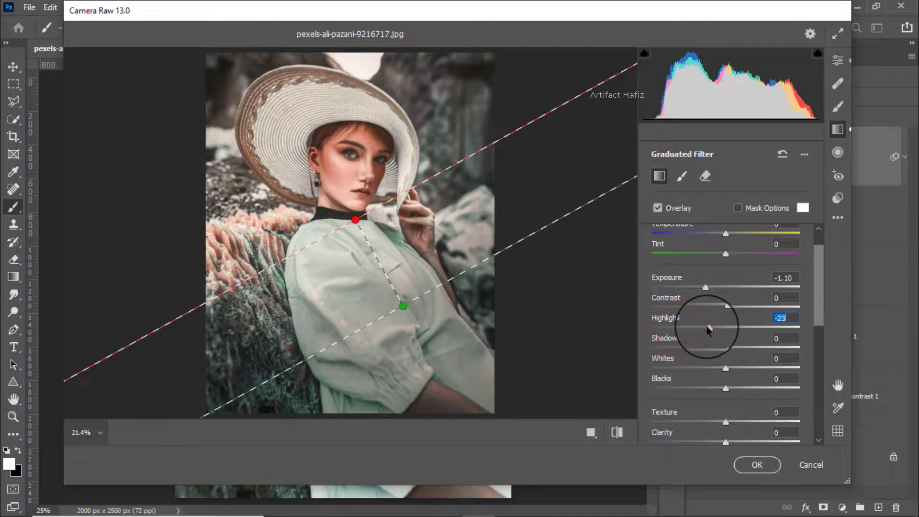
pyautogui.moveTo(709, 330)
pyautogui.mouseDown()
pyautogui.moveTo(724, 332)
pyautogui.moveTo(714, 338)
pyautogui.mouseUp()
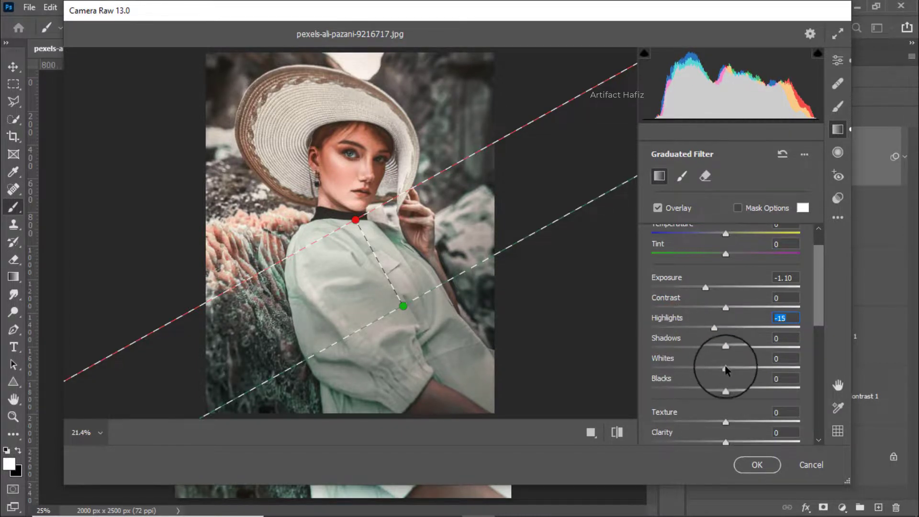
pyautogui.moveTo(725, 369); pyautogui.dragTo(760, 370)
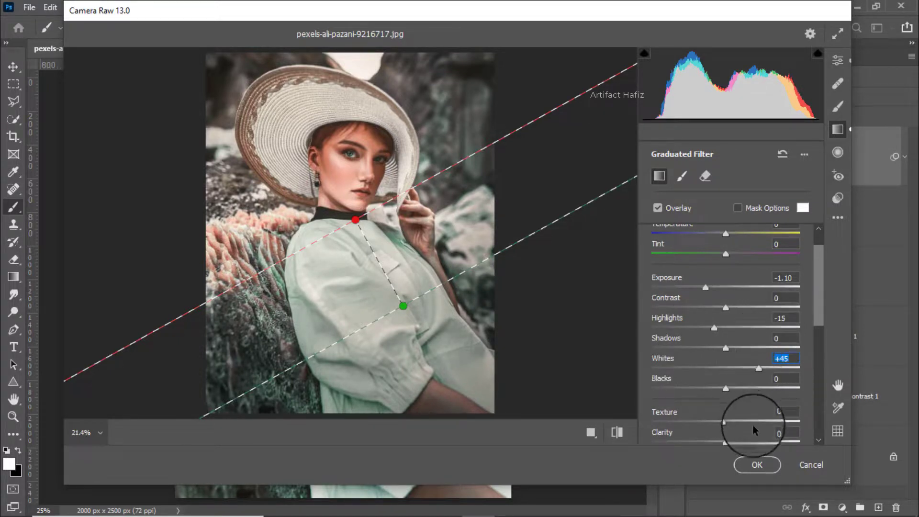
pyautogui.click(758, 463)
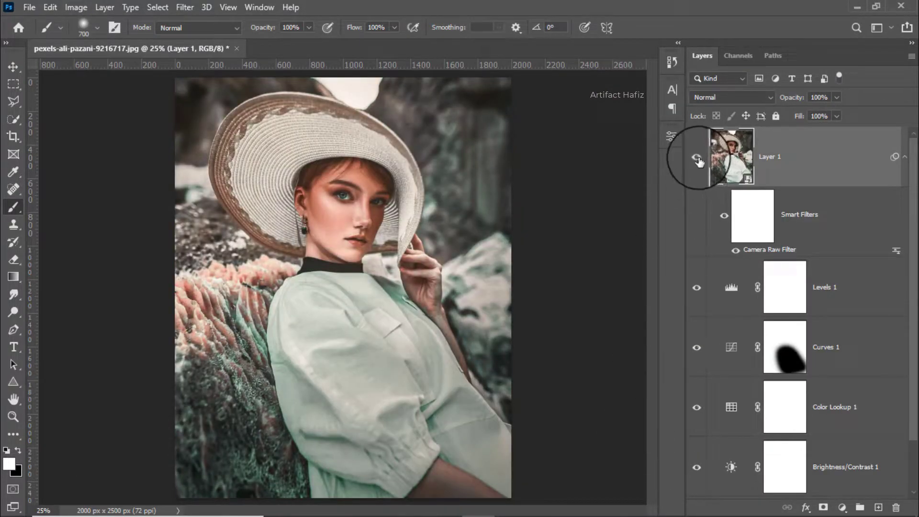
# - Toggle Layer 1 and the Background-only view to compare the graded and original photo
pyautogui.click(697, 157)
pyautogui.click(697, 158)
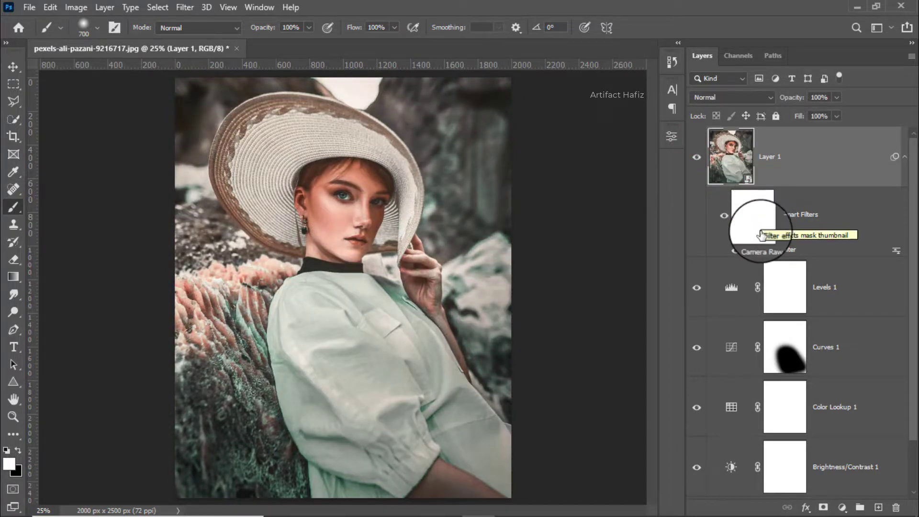
pyautogui.scroll(-2, 753, 275)
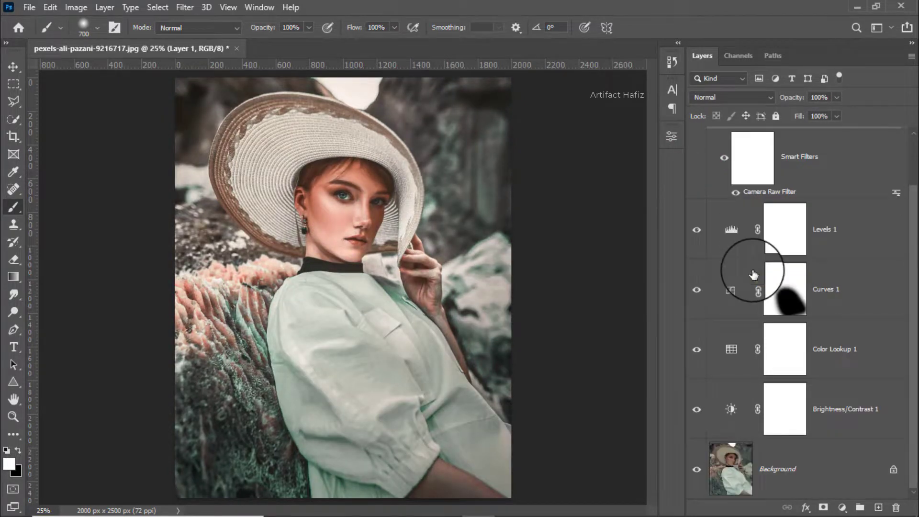
pyautogui.keyDown('alt'); pyautogui.click(697, 470); pyautogui.keyUp('alt')
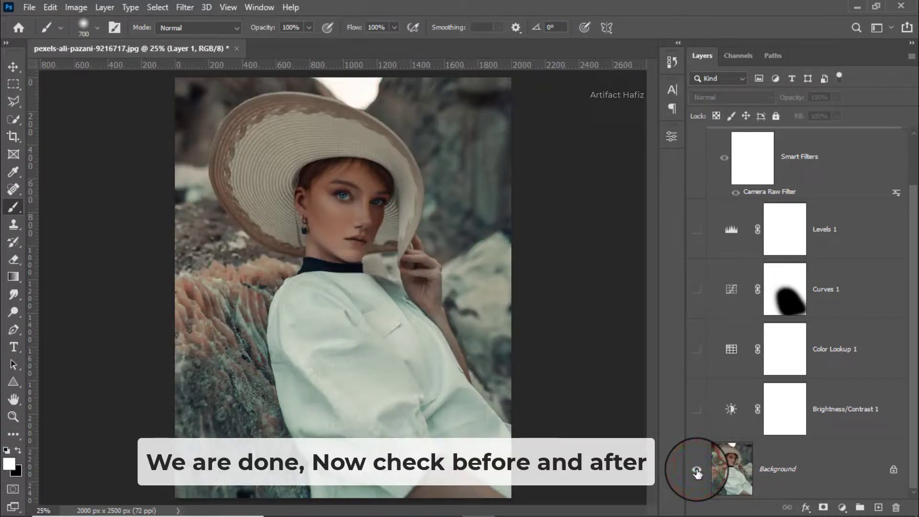
pyautogui.keyDown('alt'); pyautogui.click(697, 472); pyautogui.keyUp('alt')
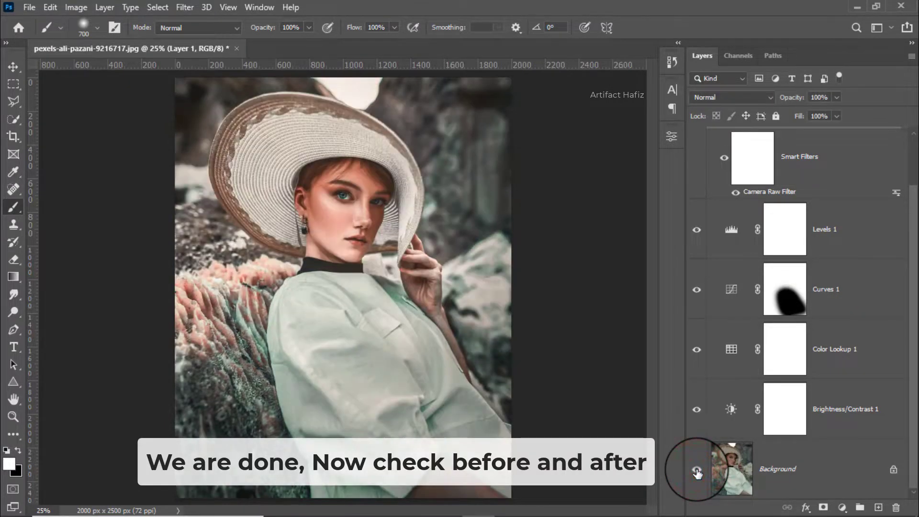
pyautogui.keyDown('alt'); pyautogui.click(697, 472); pyautogui.keyUp('alt')
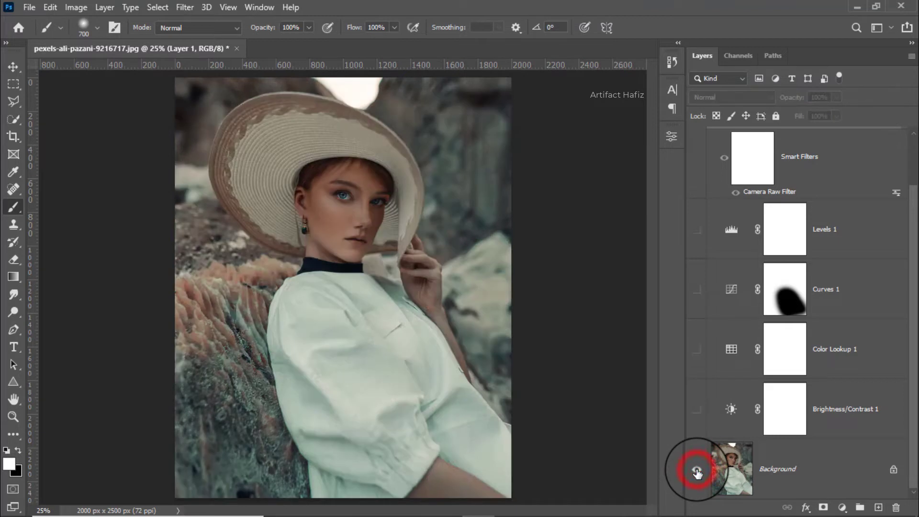